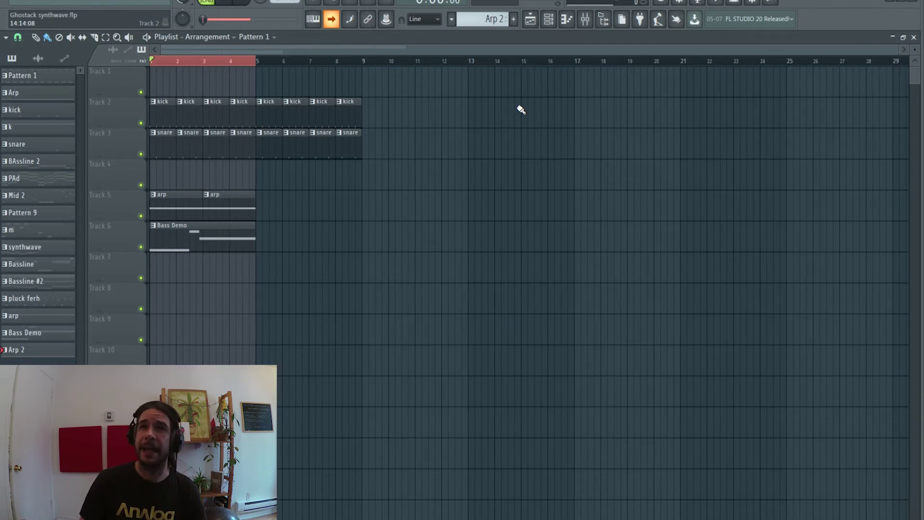
Inspect the playlist arrangement and the Kick, Snare 08, Serum and Serum #2 mixer tracks, and play the loop.
click(585, 19)
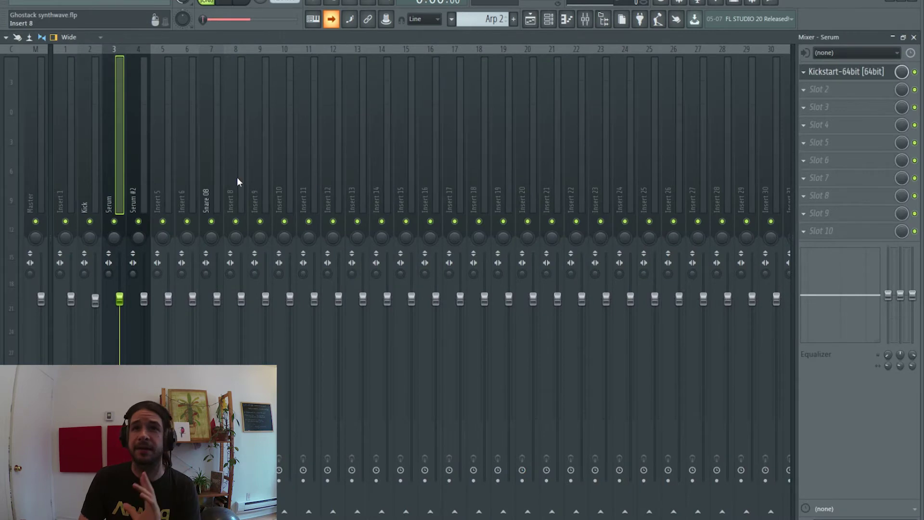
click(531, 23)
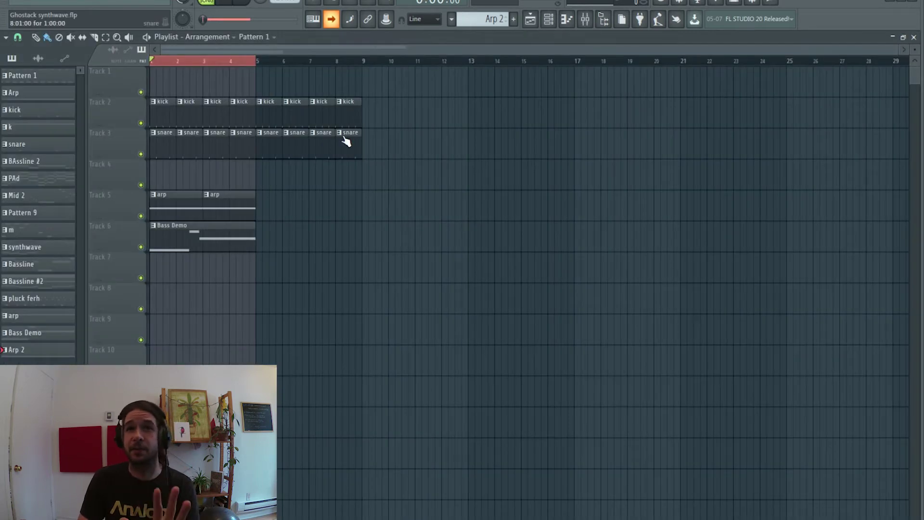
click(585, 19)
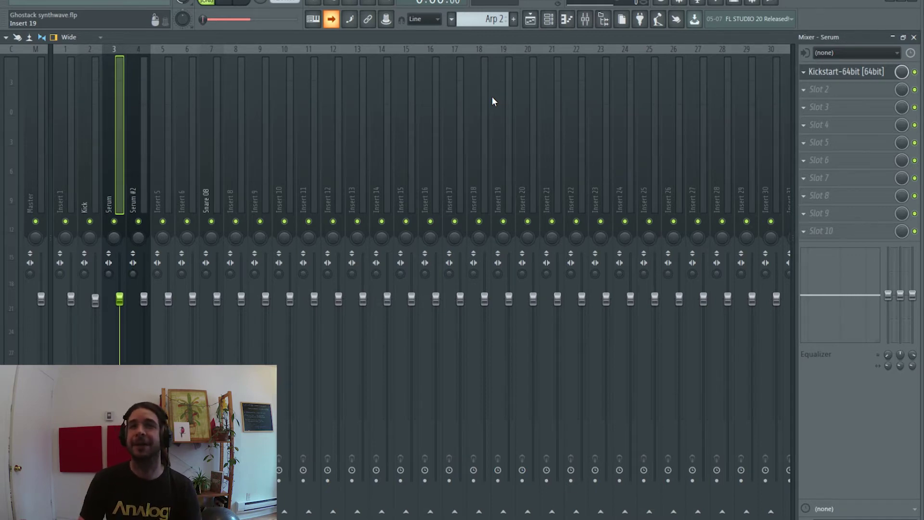
click(94, 139)
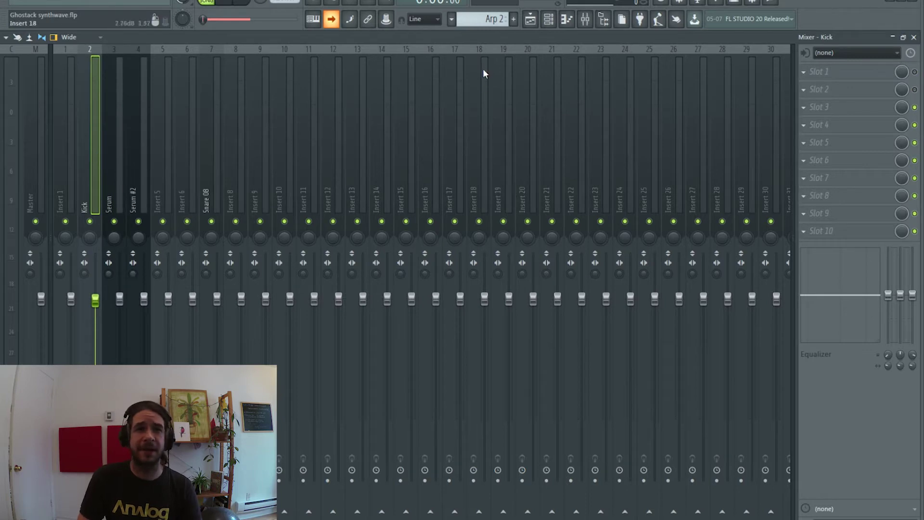
click(209, 168)
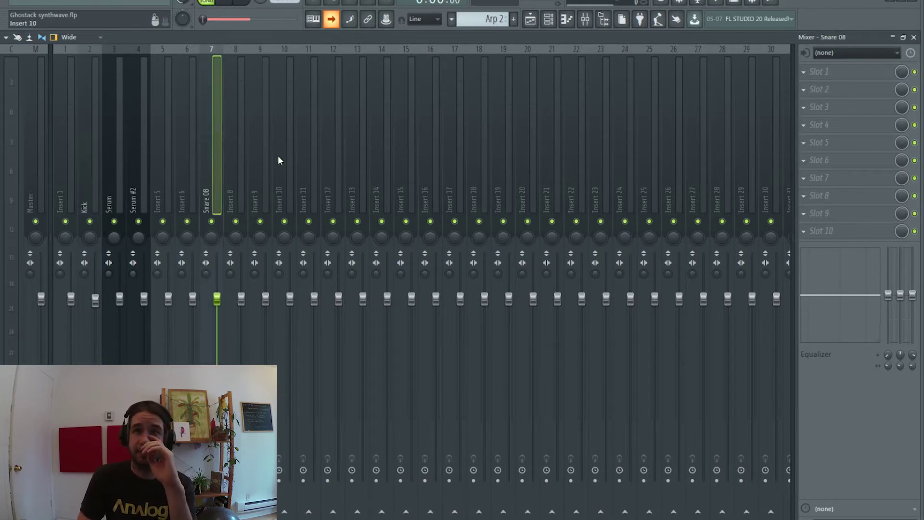
click(133, 165)
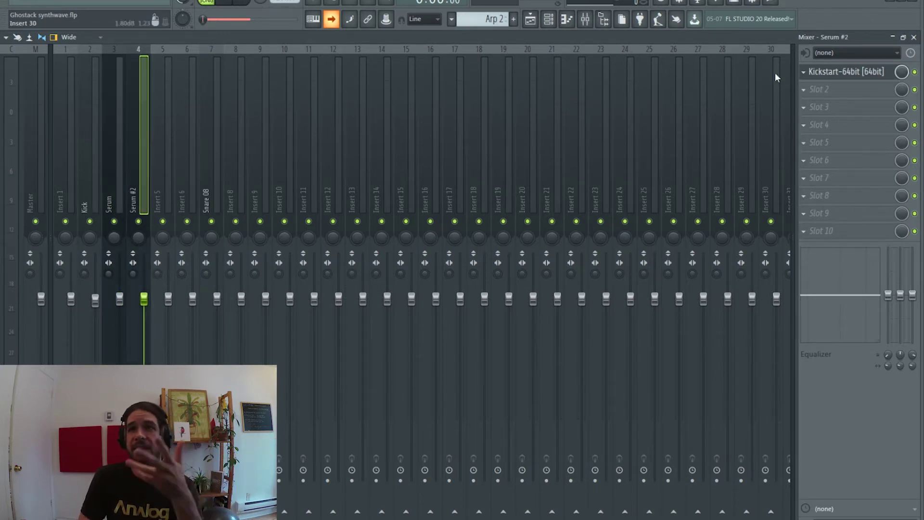
click(115, 157)
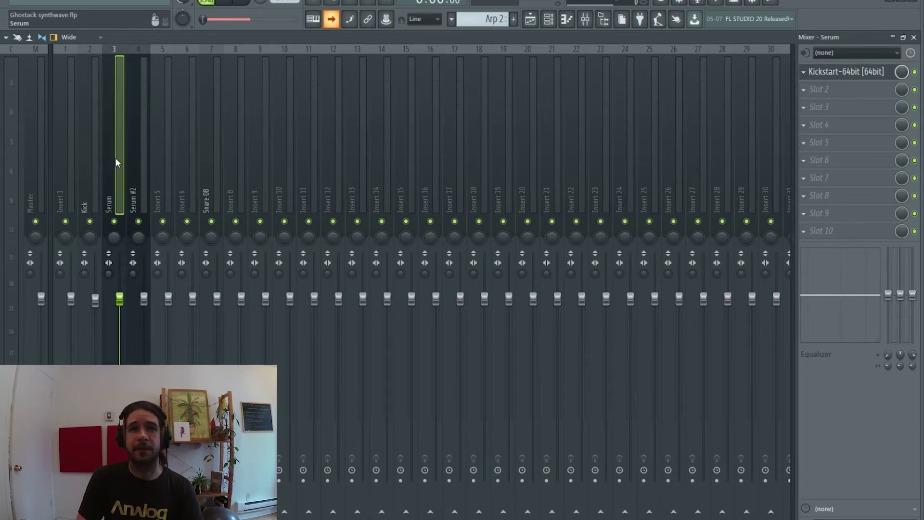
click(97, 156)
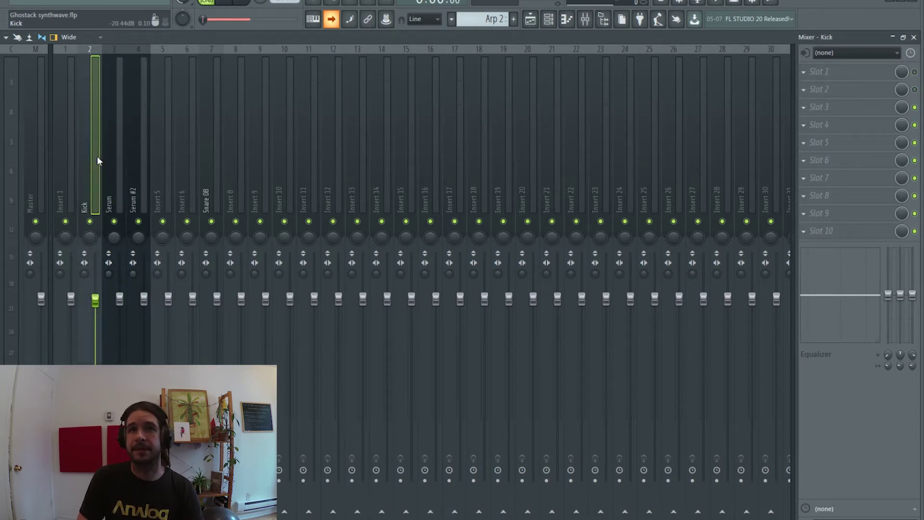
click(530, 19)
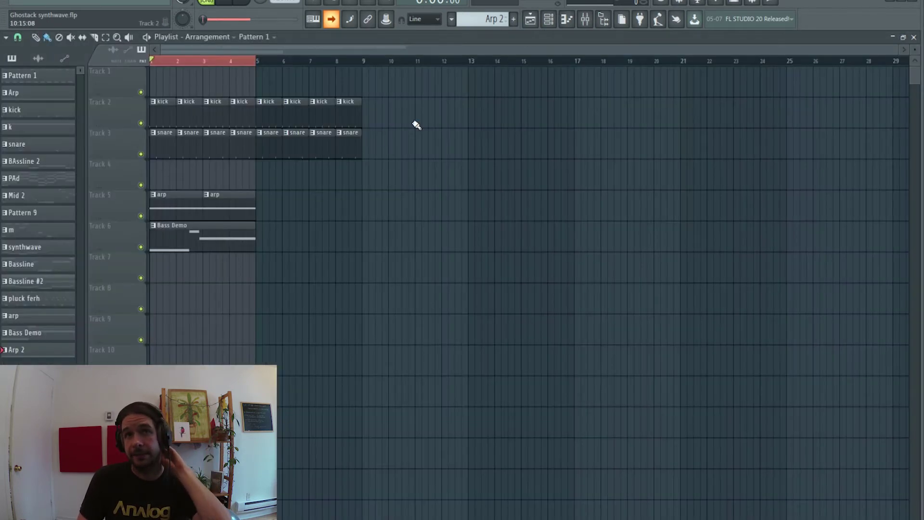
key(space)
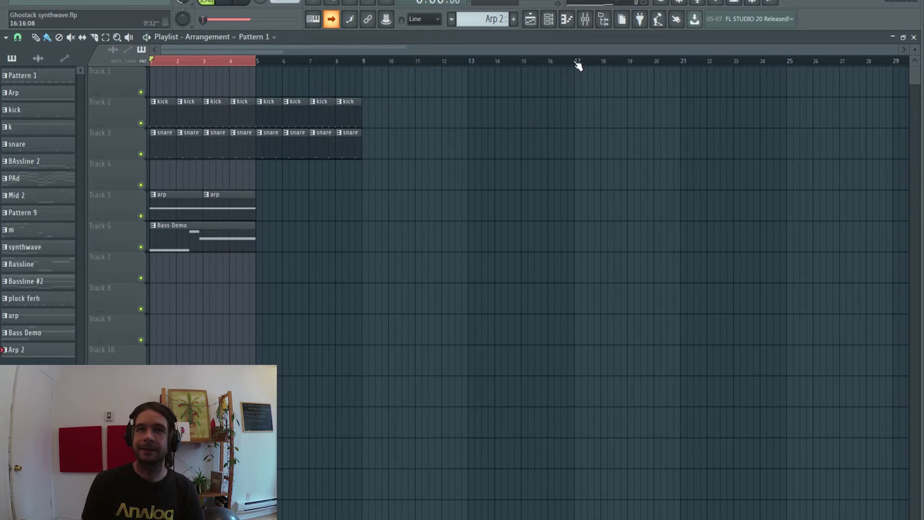
Solo the Kick track in the mixer and play the loop to hear the kick alone.
click(587, 23)
click(531, 22)
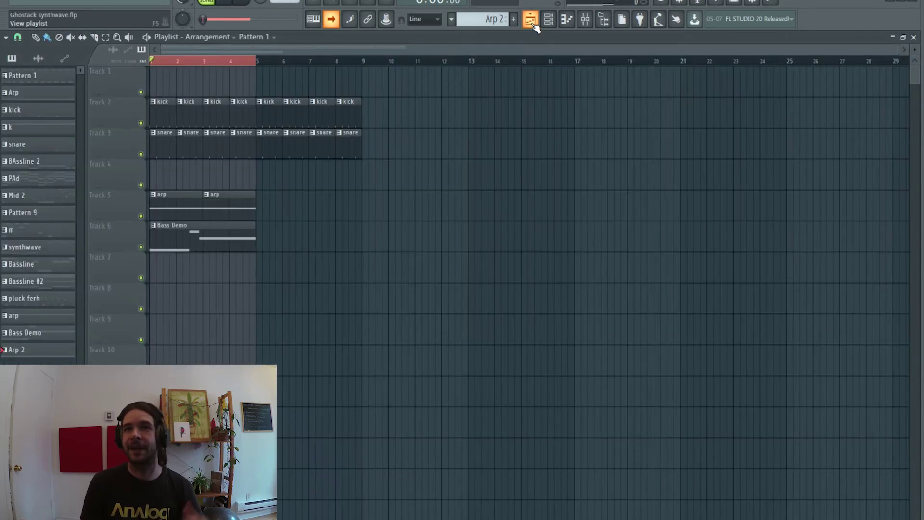
click(531, 22)
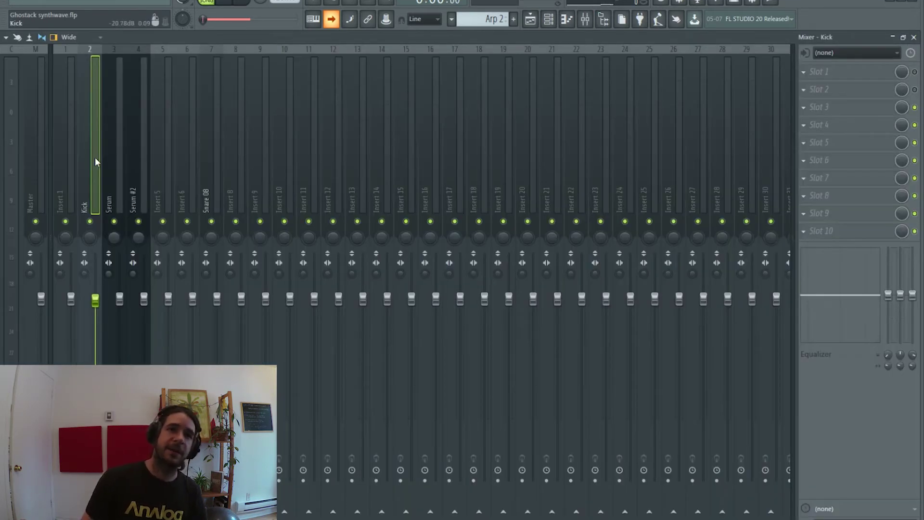
right_click(89, 220)
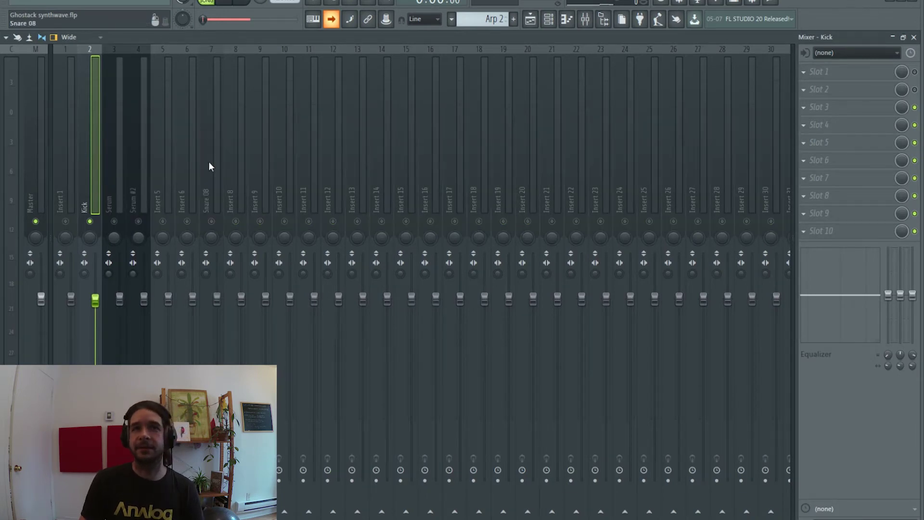
key(space)
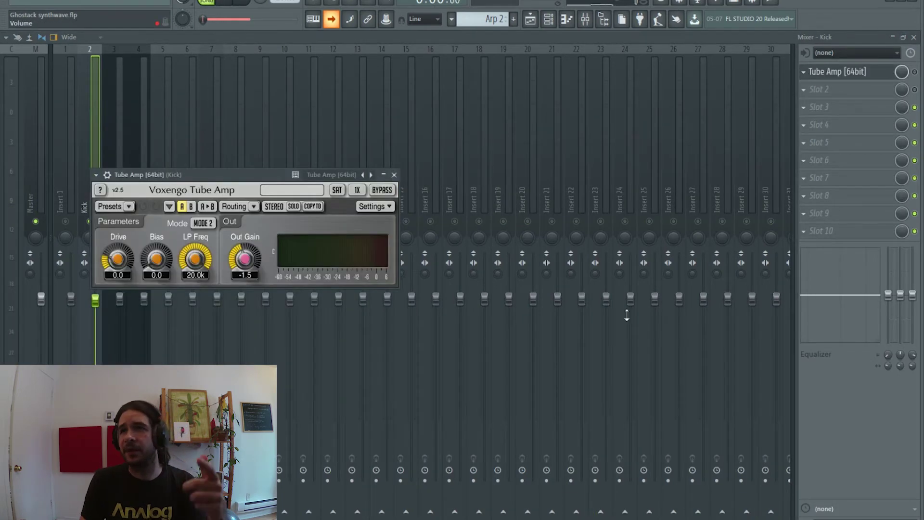
Enable the Tube Amp effect on the Kick track, open it and raise its Drive to 40.4 dB during playback.
click(915, 72)
click(837, 73)
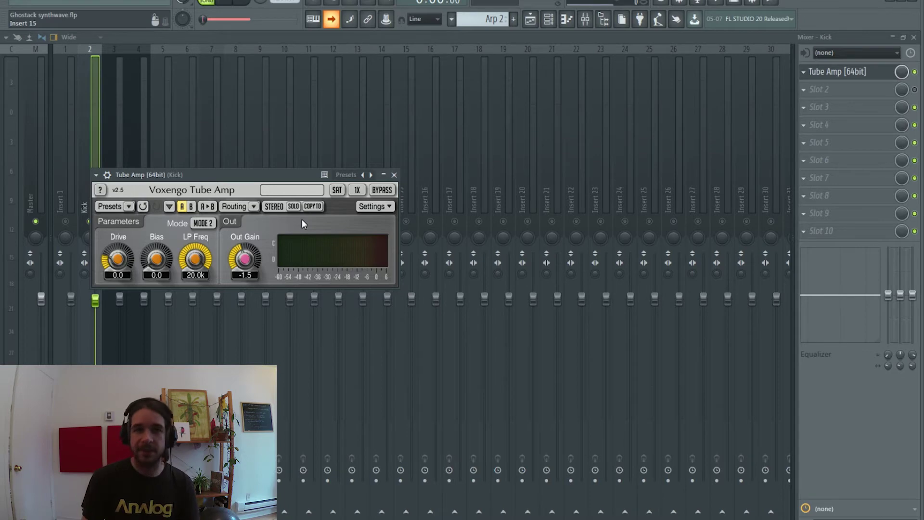
key(space)
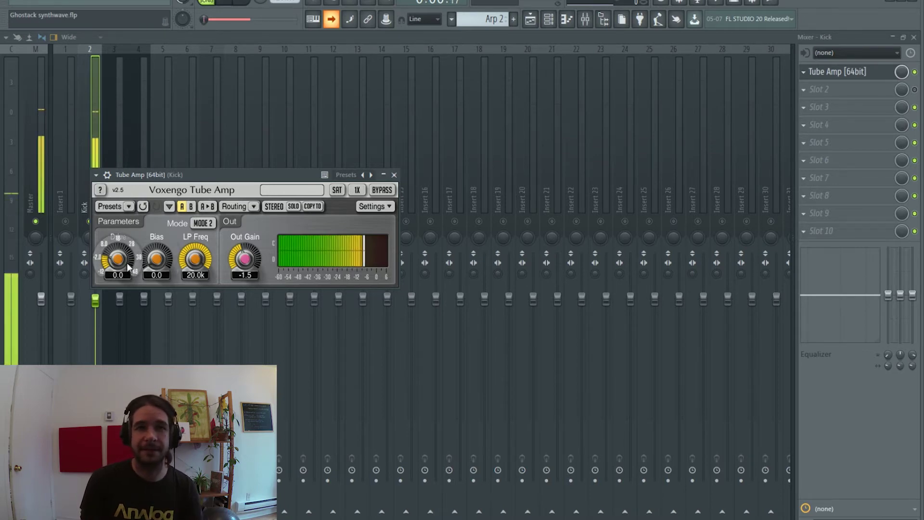
mouse_move(126, 262)
mouse_down()
mouse_move(126, 197)
mouse_move(129, 262)
mouse_up()
key(space)
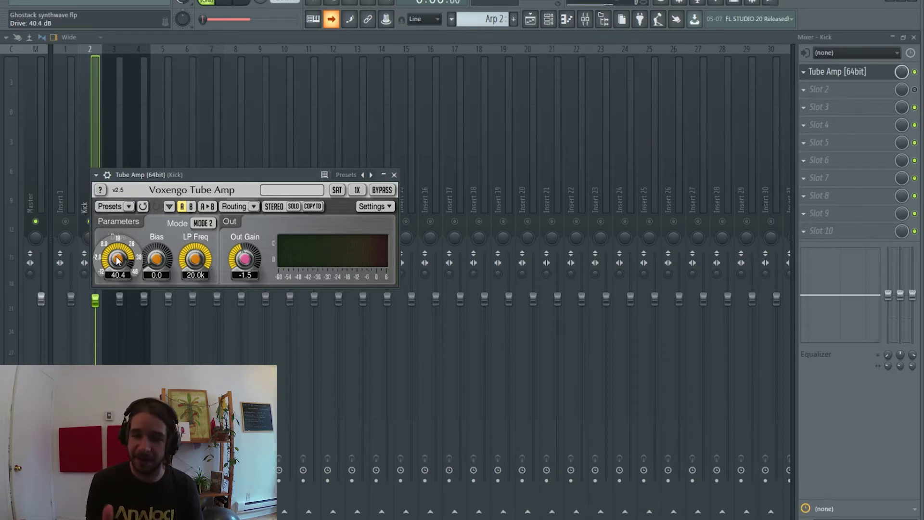
Set the Tube Amp's Drive to 17.3 dB during playback, comparing the kick with the effect bypassed and active.
key(space)
drag(119, 261, 119, 310)
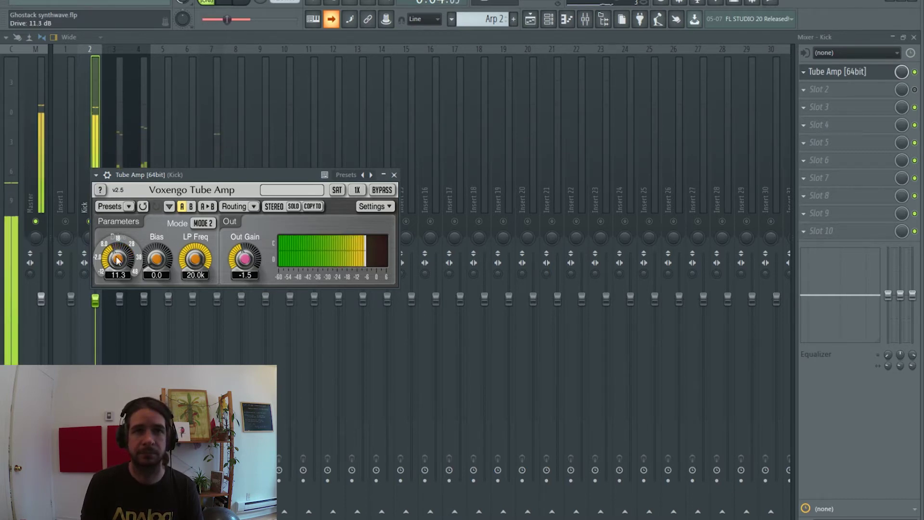
click(383, 191)
click(382, 190)
drag(118, 259, 118, 245)
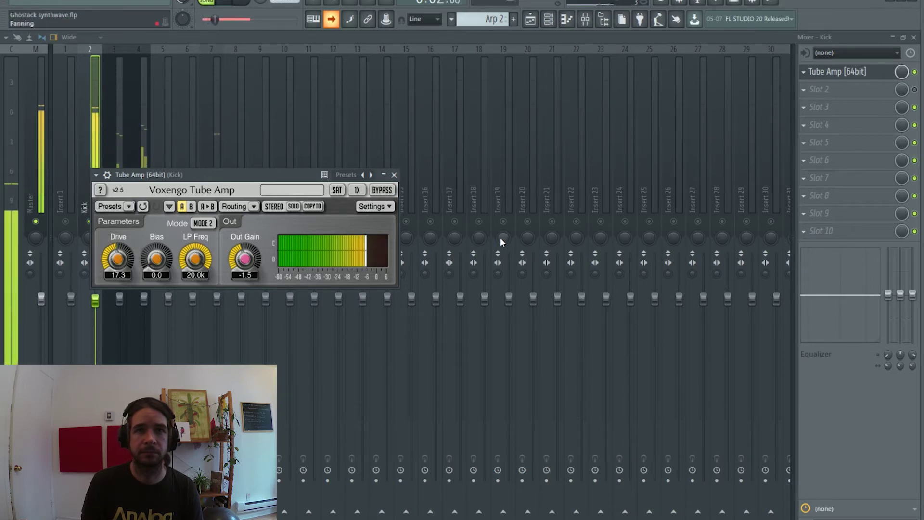
click(382, 191)
click(383, 191)
key(space)
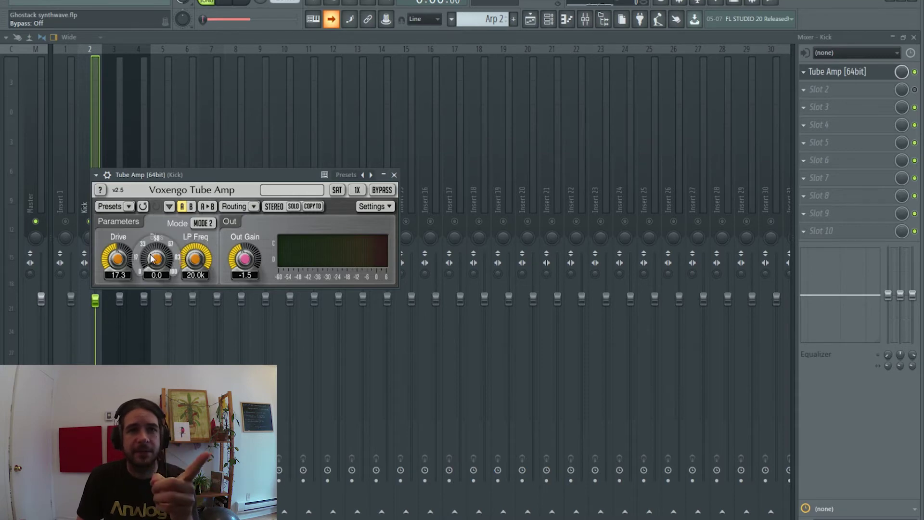
Raise the Tube Amp's Bias to 100% while the kick plays.
key(space)
drag(152, 259, 153, 216)
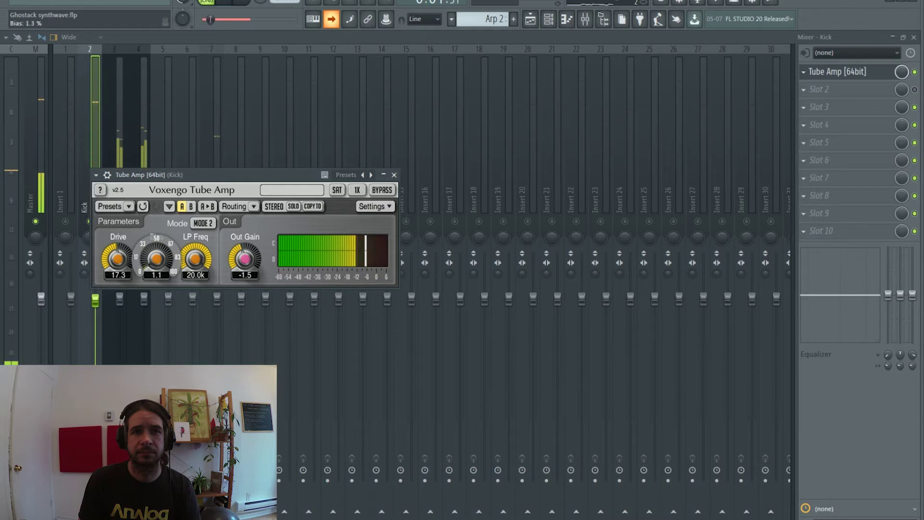
key(space)
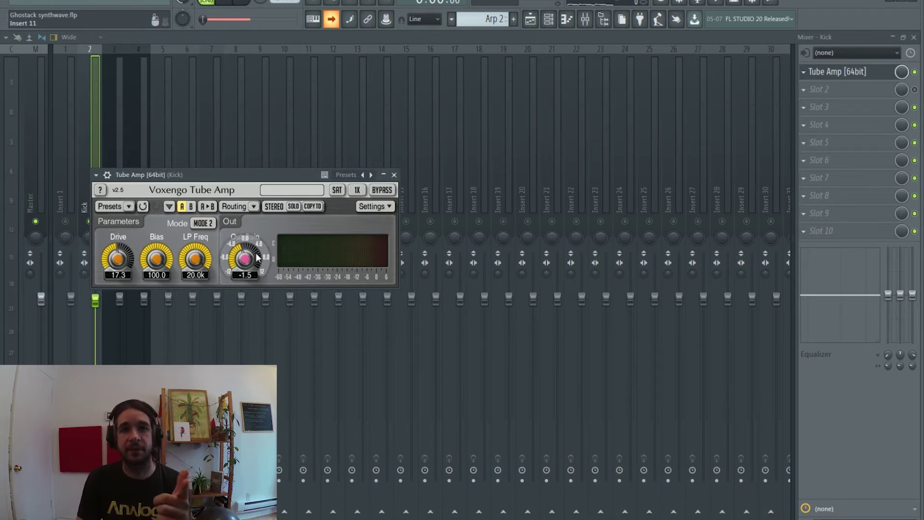
Lower the Tube Amp's Out Gain to -3.8 dB, comparing it against the bypassed kick to match loudness.
key(space)
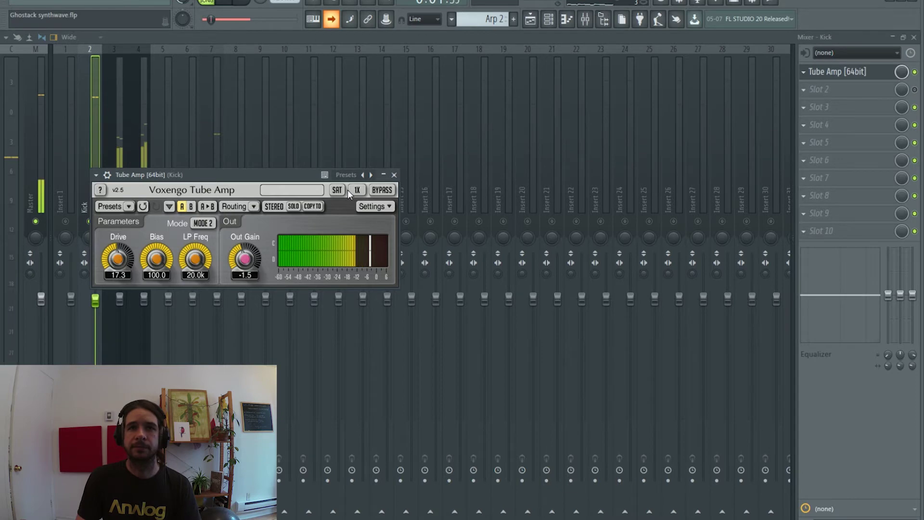
drag(192, 175, 364, 123)
click(558, 139)
click(557, 139)
click(557, 140)
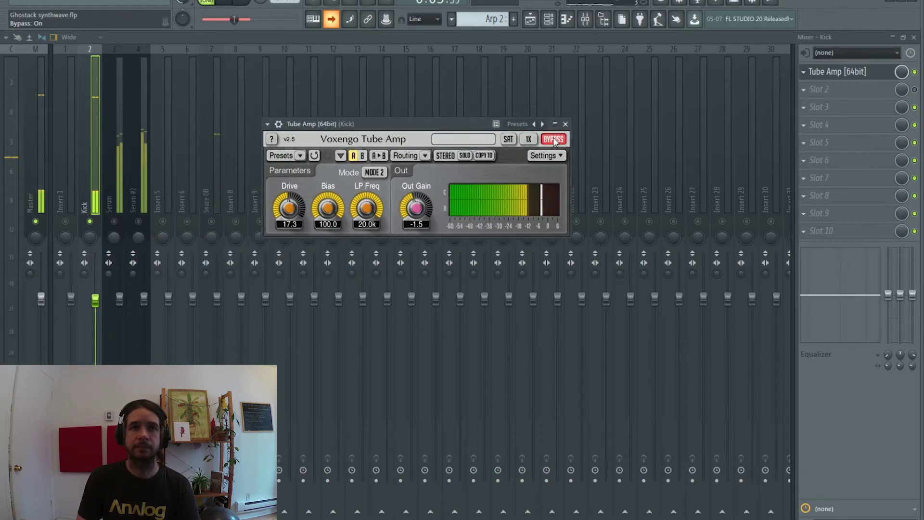
click(553, 138)
drag(416, 208, 417, 220)
click(555, 139)
click(557, 139)
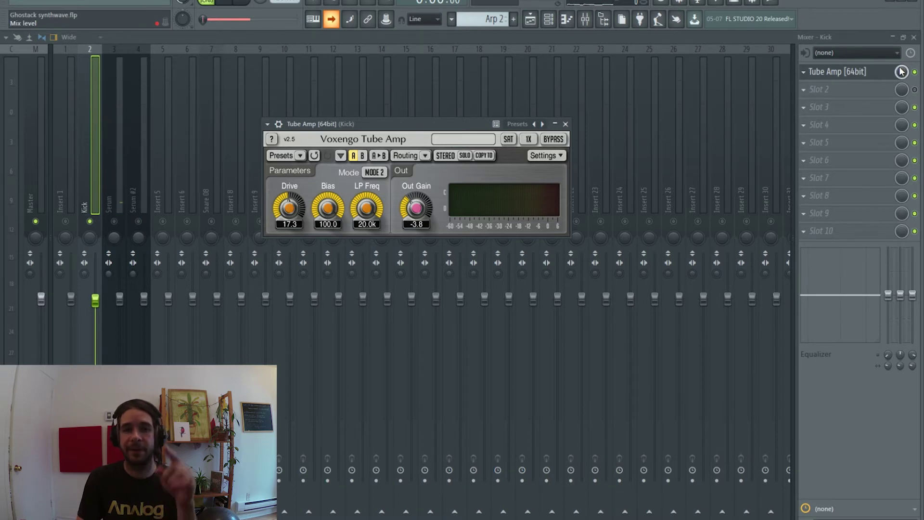
Reduce the Tube Amp slot's mix level on the Kick track to about 65% during playback.
drag(900, 72, 900, 80)
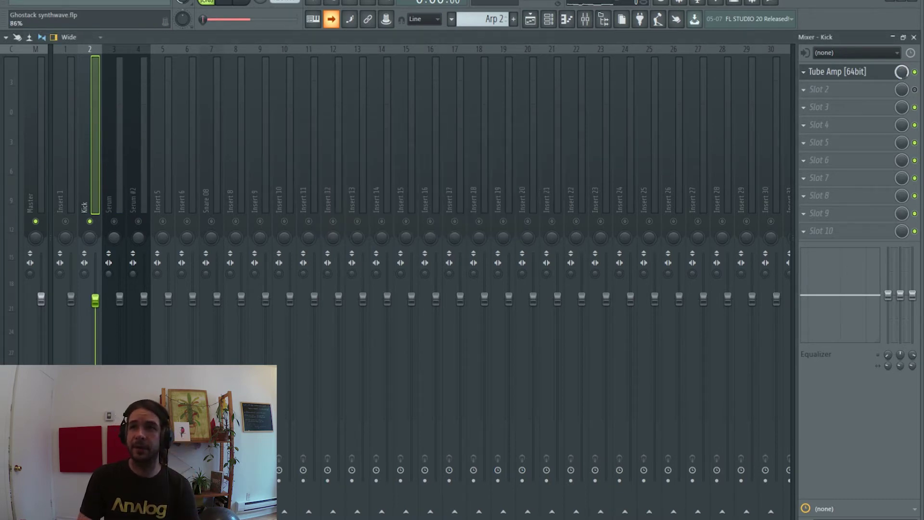
key(space)
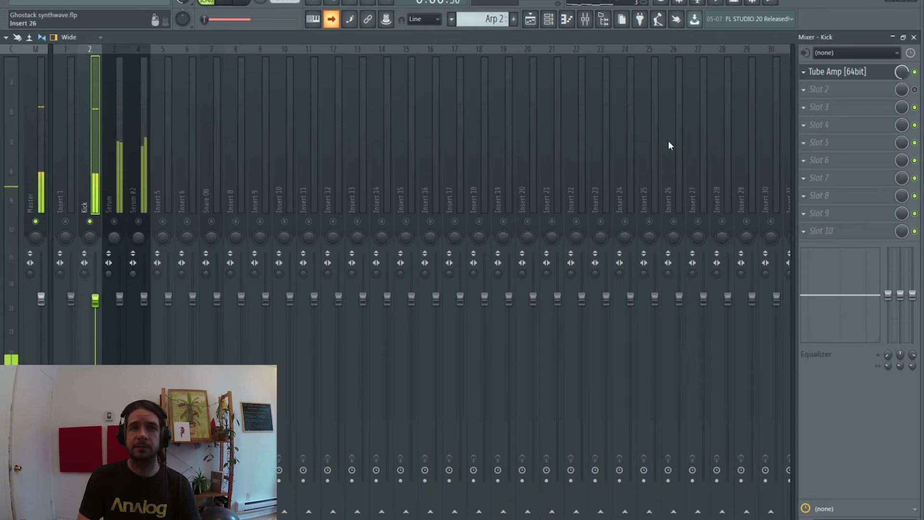
drag(902, 72, 901, 80)
Compare the playing kick with the Tube Amp slot switched off and on.
click(915, 89)
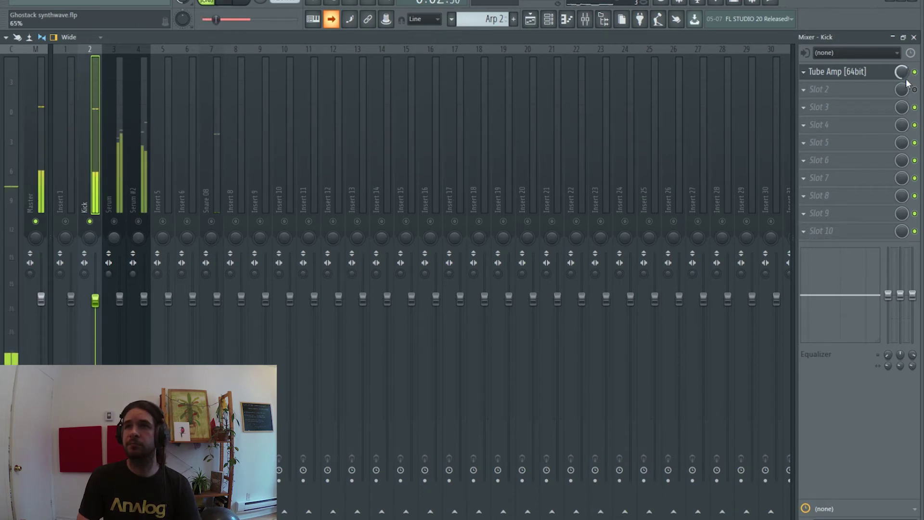
click(916, 72)
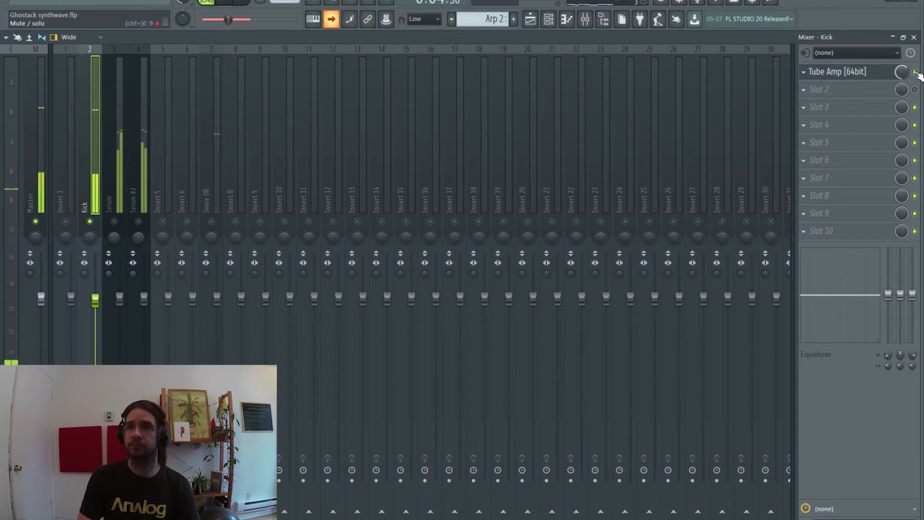
click(915, 72)
click(915, 72)
key(space)
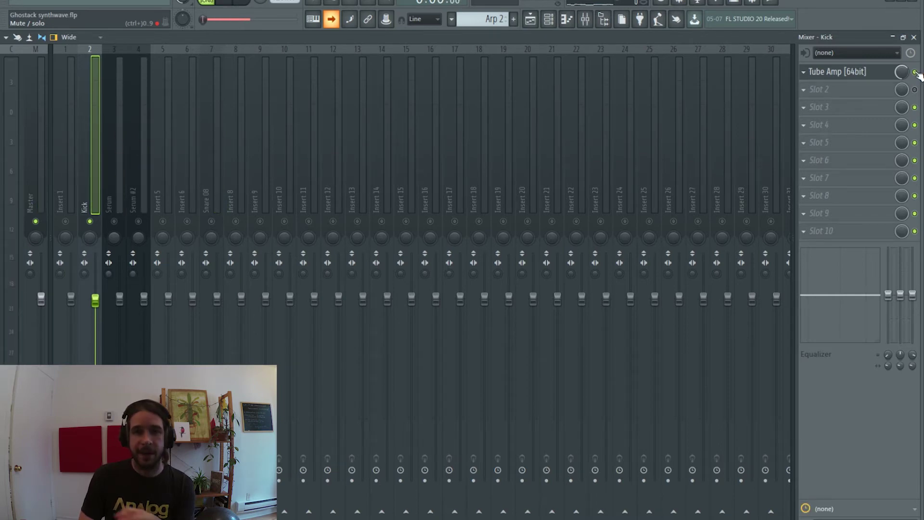
key(space)
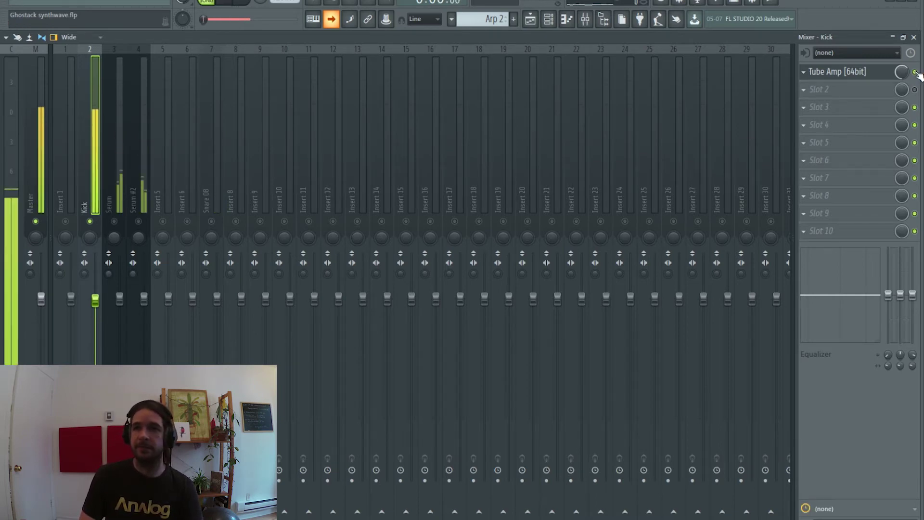
click(915, 73)
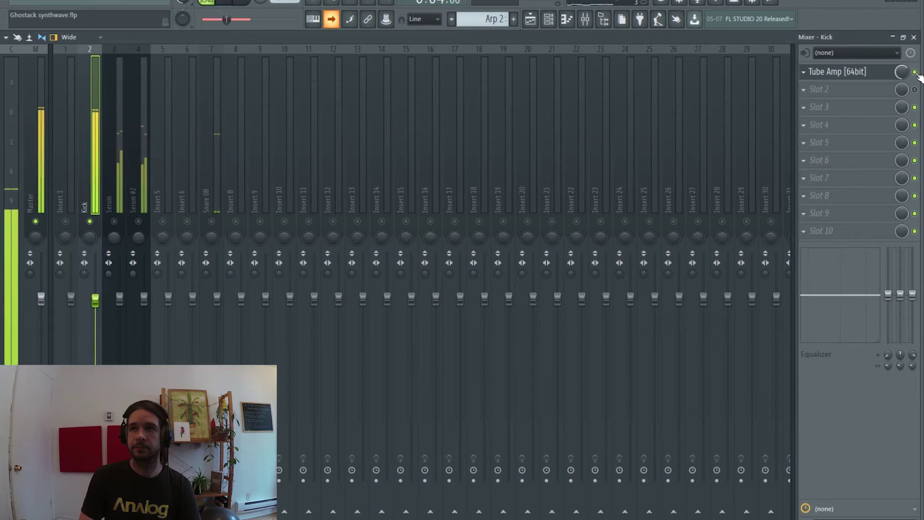
key(space)
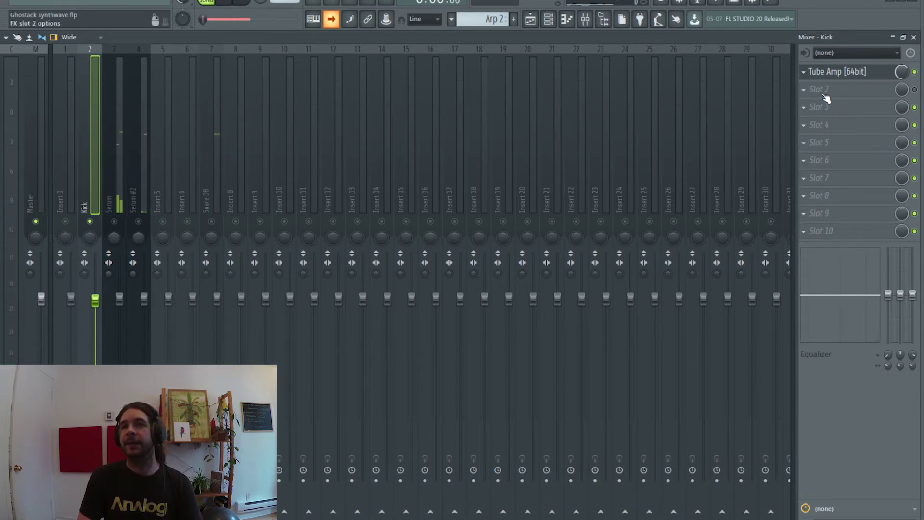
Load TubeSaturatorVintage into the second effect slot of the Kick track.
click(827, 90)
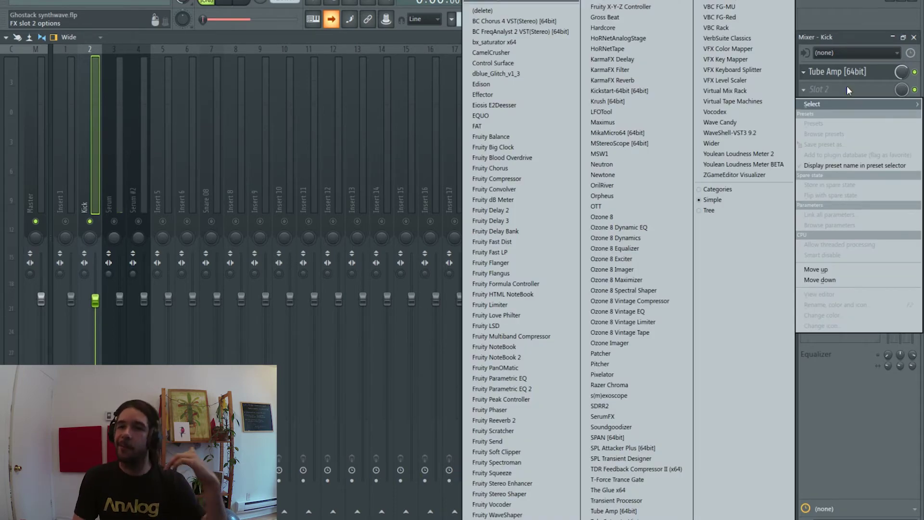
click(613, 518)
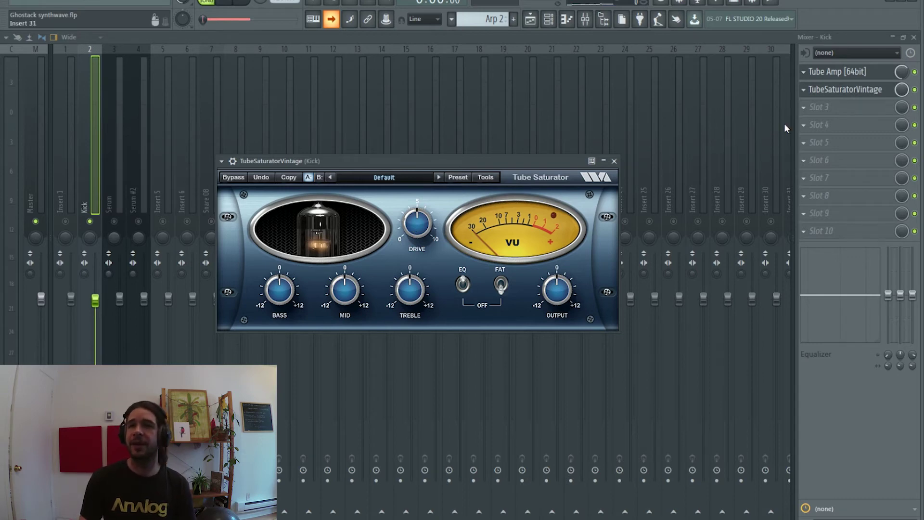
click(915, 89)
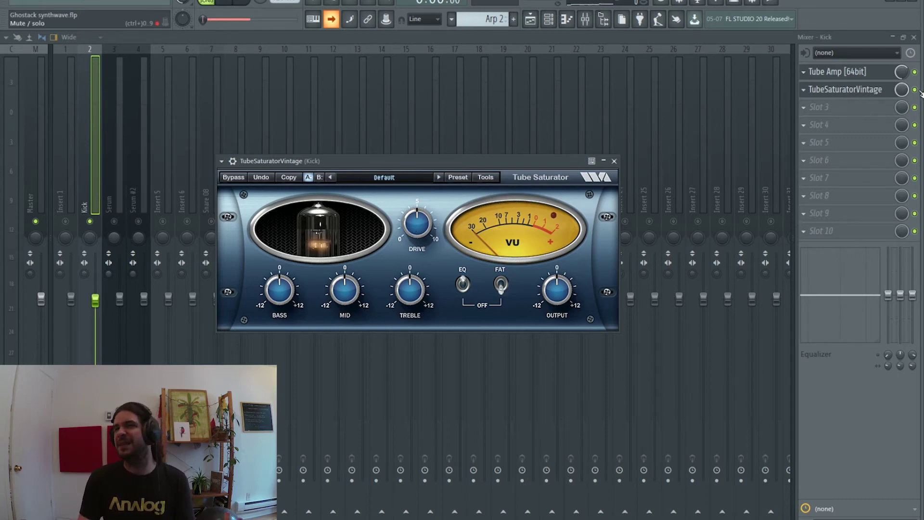
click(867, 91)
click(819, 109)
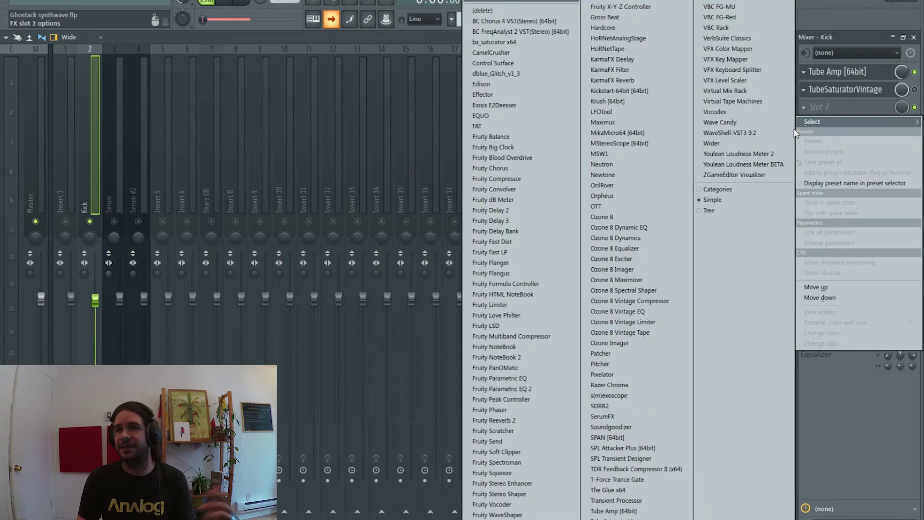
click(842, 37)
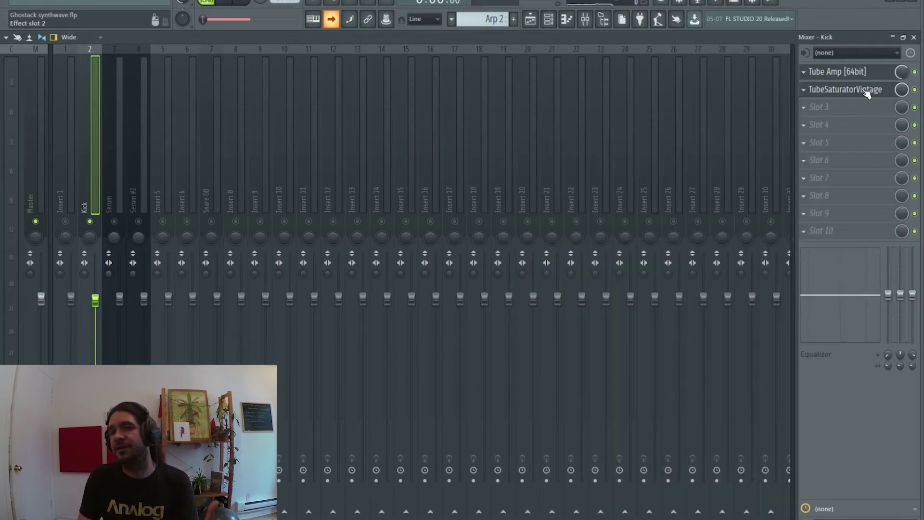
Open the Kick's TubeSaturatorVintage, turn its Drive down close to 0 and switch its EQ off.
click(866, 91)
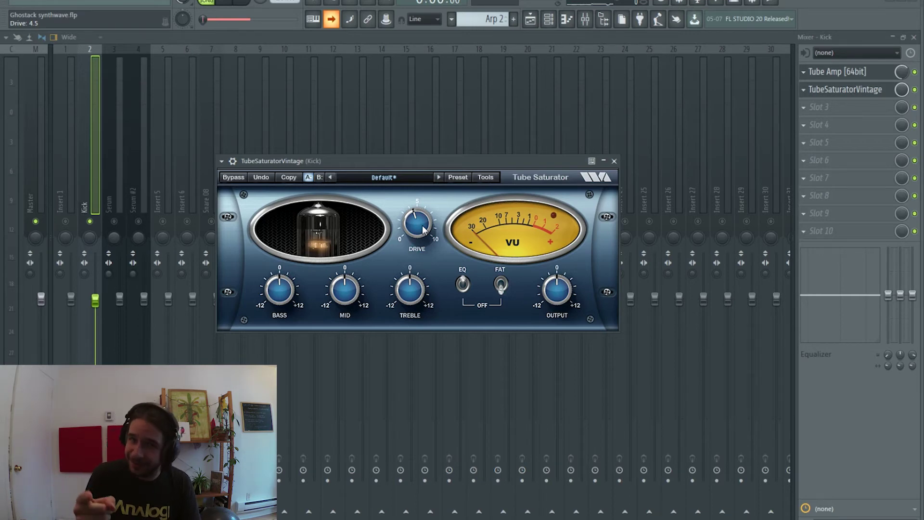
drag(424, 230, 422, 223)
drag(417, 271, 416, 288)
drag(417, 172, 417, 165)
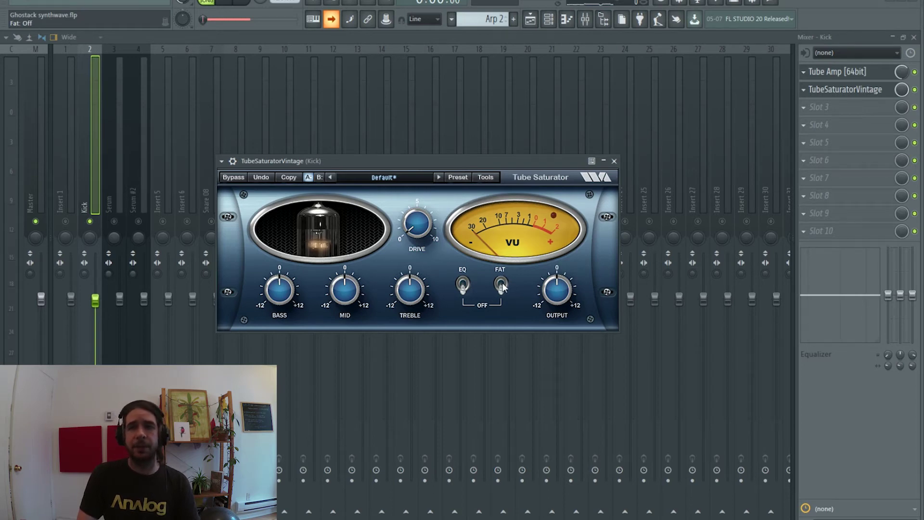
drag(420, 223, 440, 163)
double_click(428, 221)
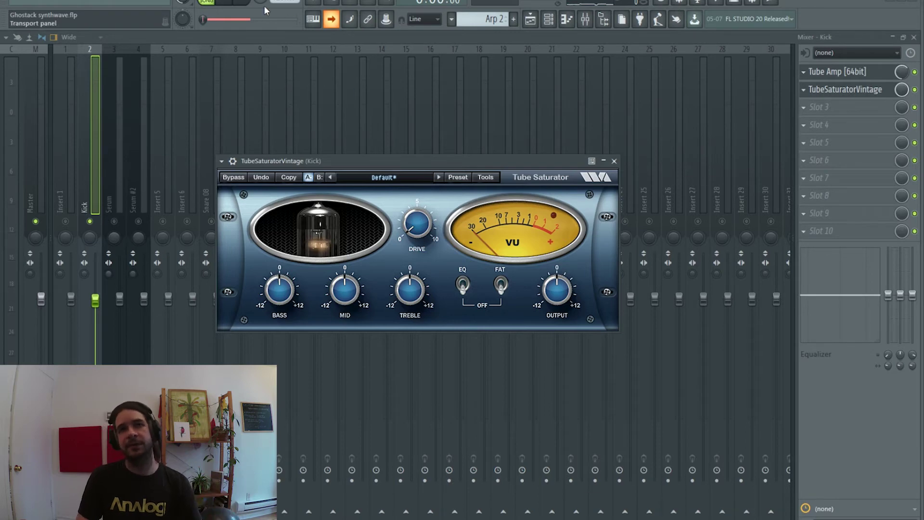
Play the kick and push the Tube Saturator's Drive up to 9.6 before easing it back towards the middle.
click(223, 3)
drag(417, 223, 435, 145)
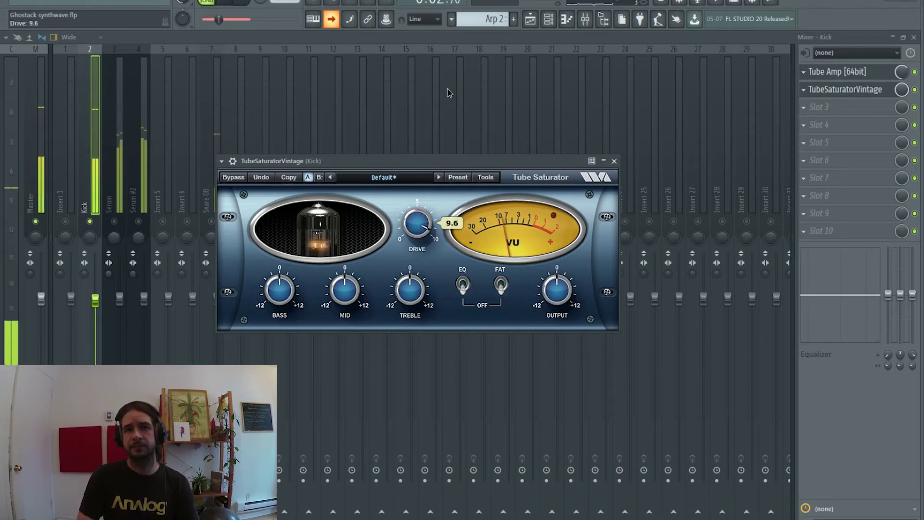
drag(447, 93, 438, 155)
drag(424, 227, 424, 210)
Compare Fat on and off on the playing kick, leave it off, and set the Tube Saturator's Drive to 5.9.
click(501, 287)
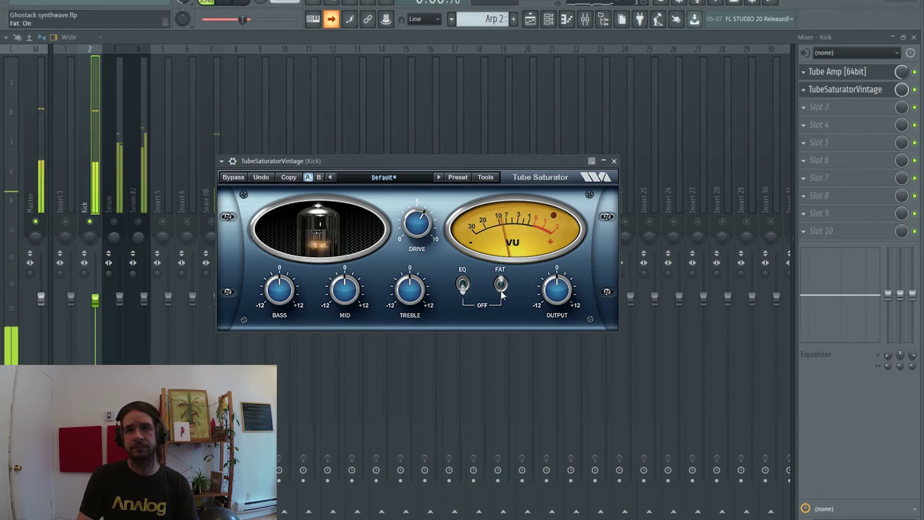
drag(417, 231, 416, 242)
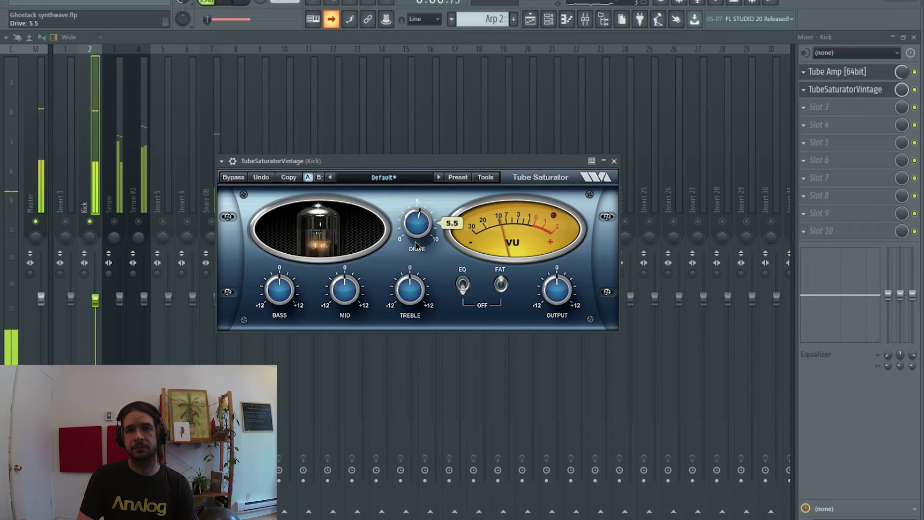
click(502, 283)
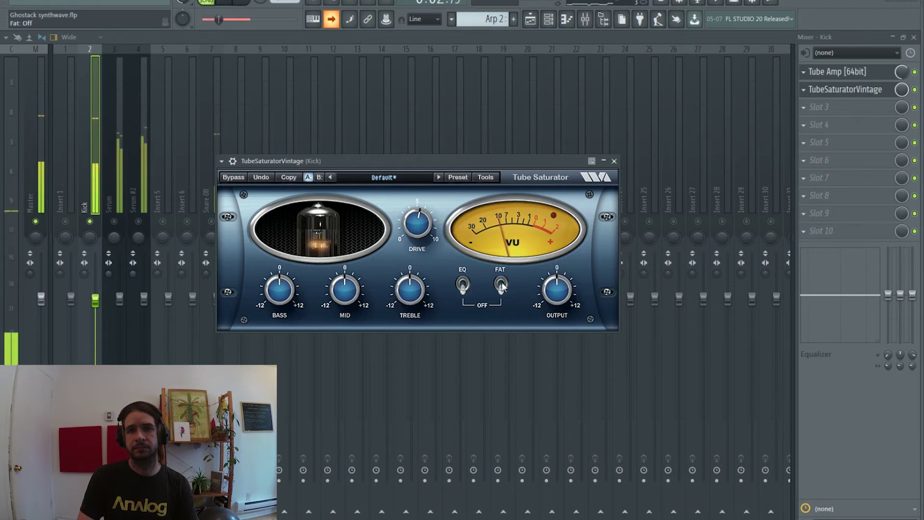
drag(423, 225, 424, 219)
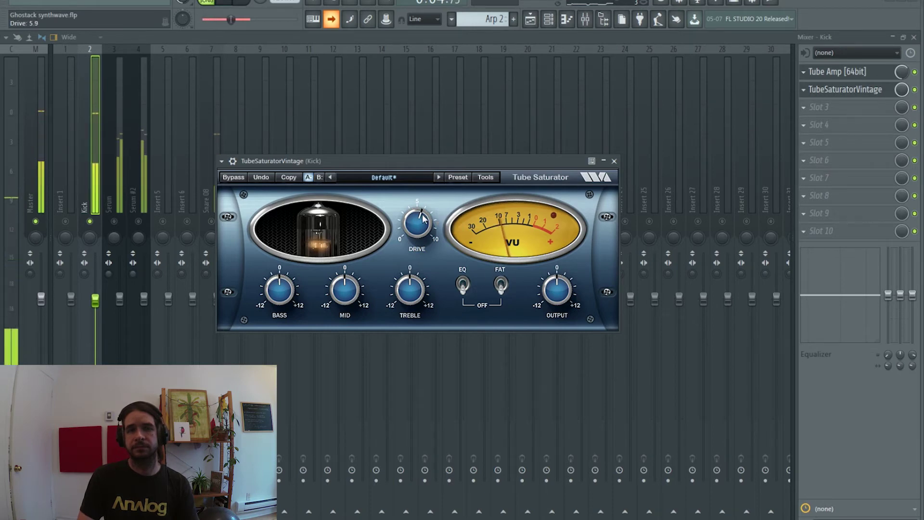
click(232, 2)
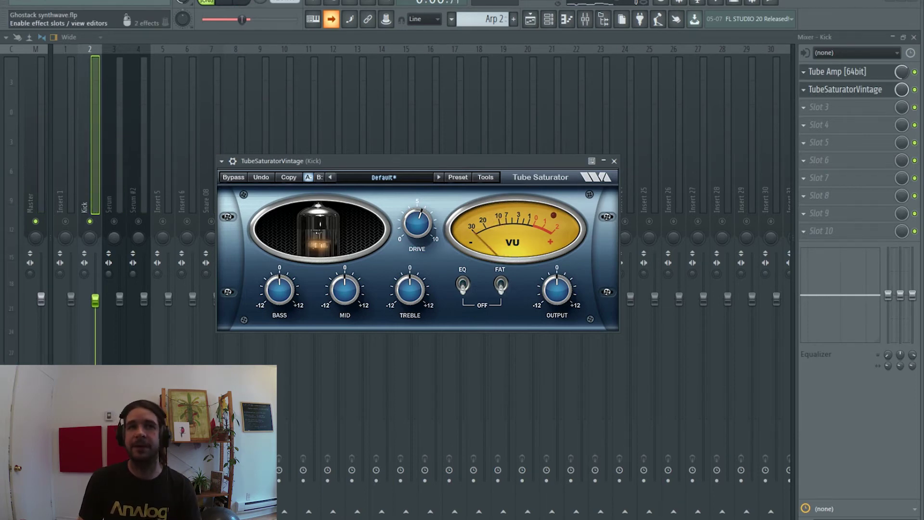
click(234, 3)
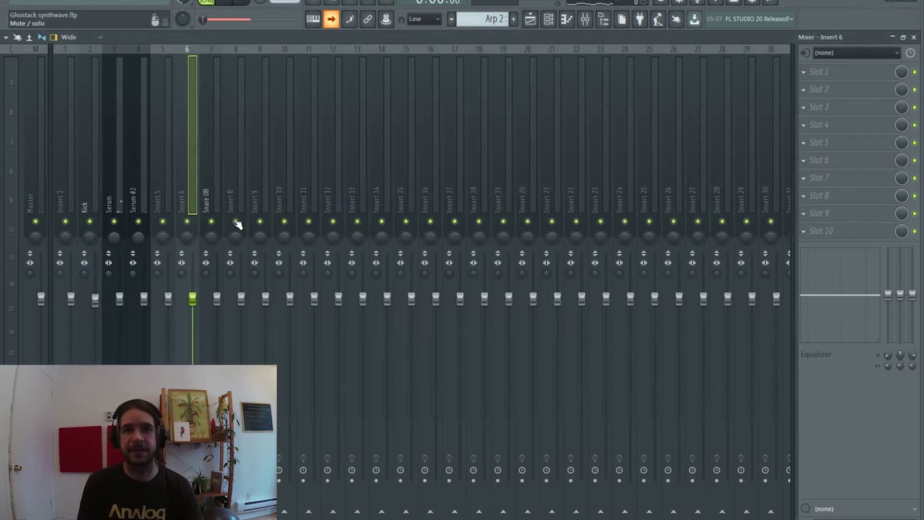
Solo the Snare 08 mixer track, select it and listen to the snare without effects.
right_click(214, 221)
click(232, 2)
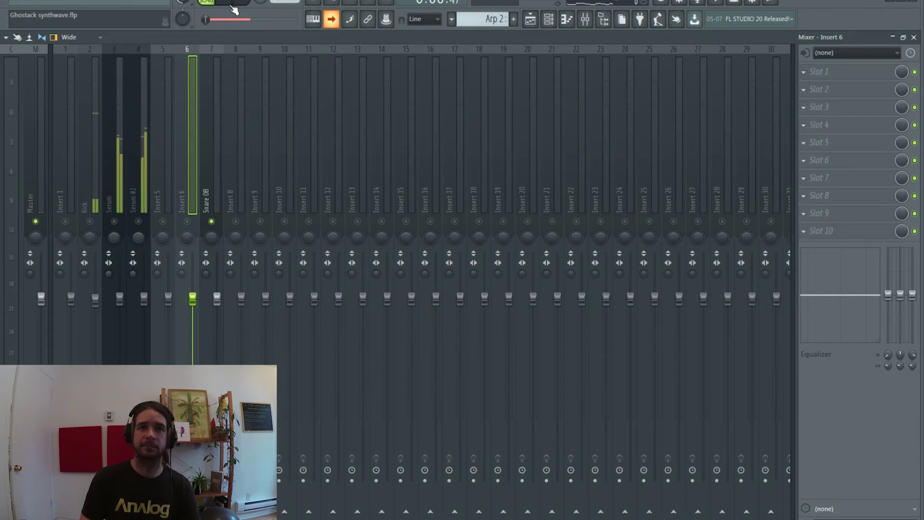
click(215, 138)
key(space)
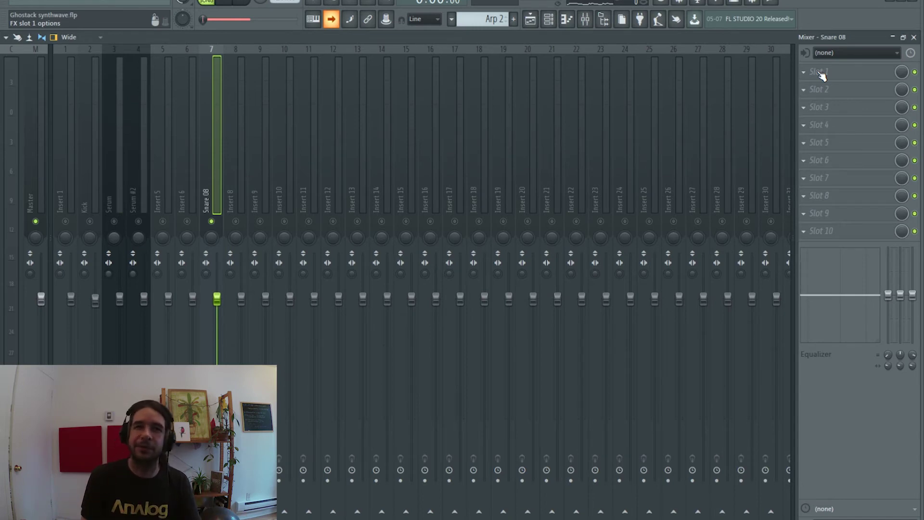
Load Voxengo Tube Amp into the first effect slot of the Snare 08 track.
click(820, 72)
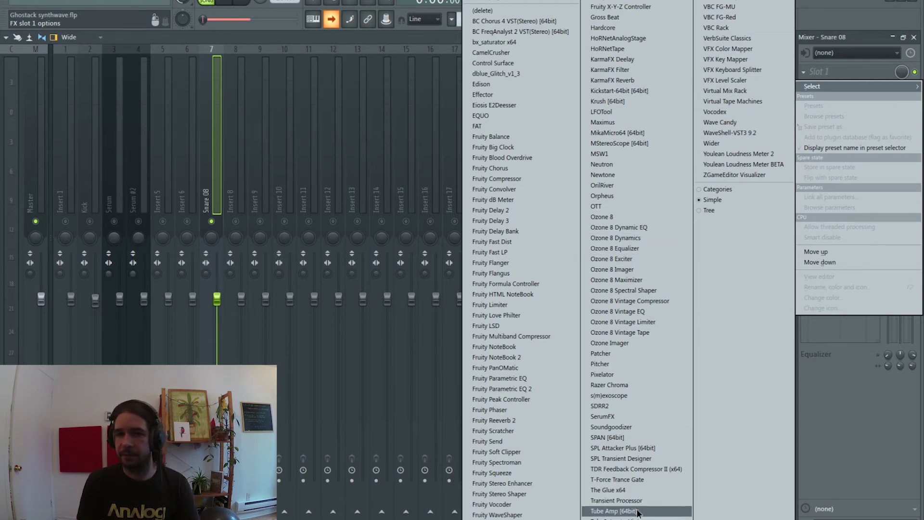
click(638, 511)
drag(262, 88, 578, 116)
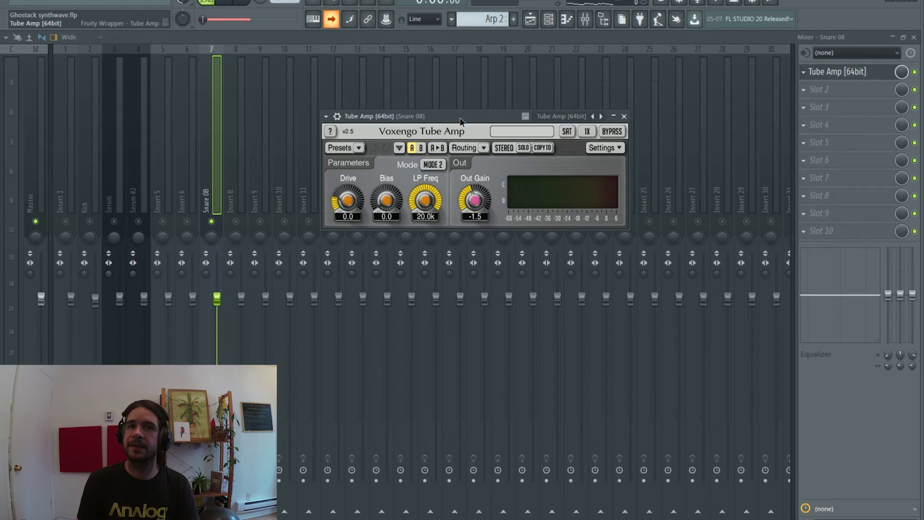
Set the snare Tube Amp's Drive to 22.2 dB and Out Gain to -3.0 dB during playback, comparing it with bypass.
key(space)
drag(348, 201, 348, 159)
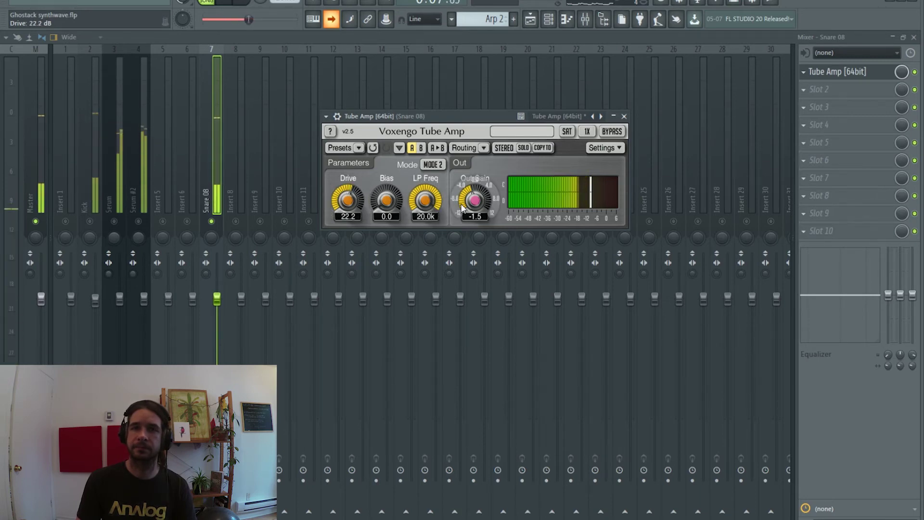
scroll(480, 202, down, 2)
drag(480, 203, 480, 204)
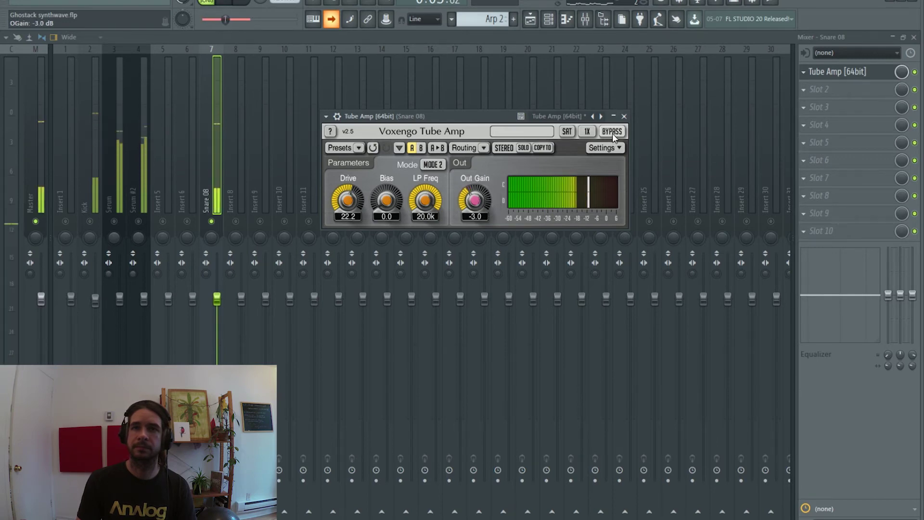
click(612, 133)
click(612, 132)
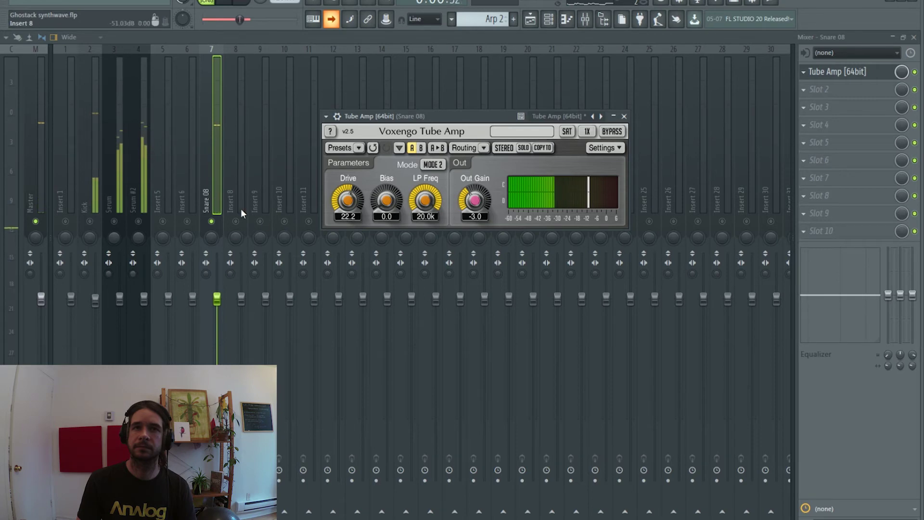
Unsolo the snare and lower its Tube Amp's Out Gain to -4.9 dB while hearing the full mix.
right_click(212, 222)
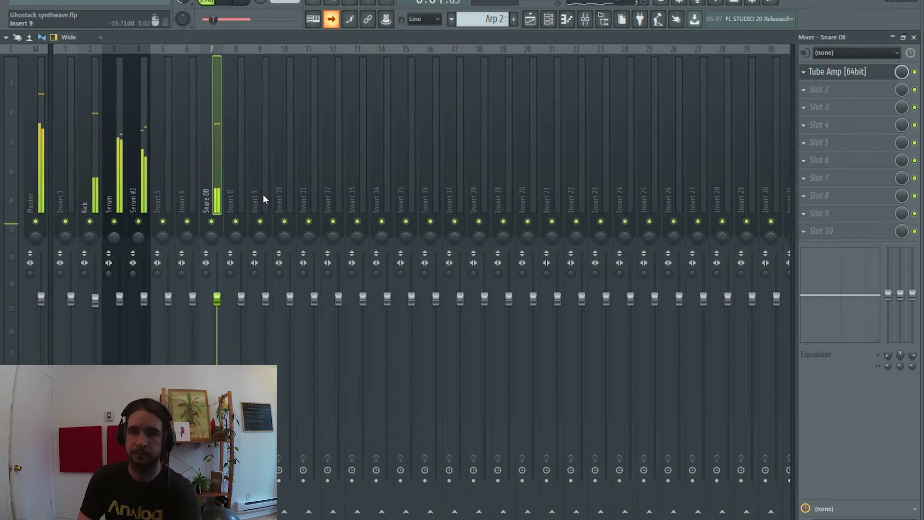
click(864, 73)
drag(474, 200, 477, 199)
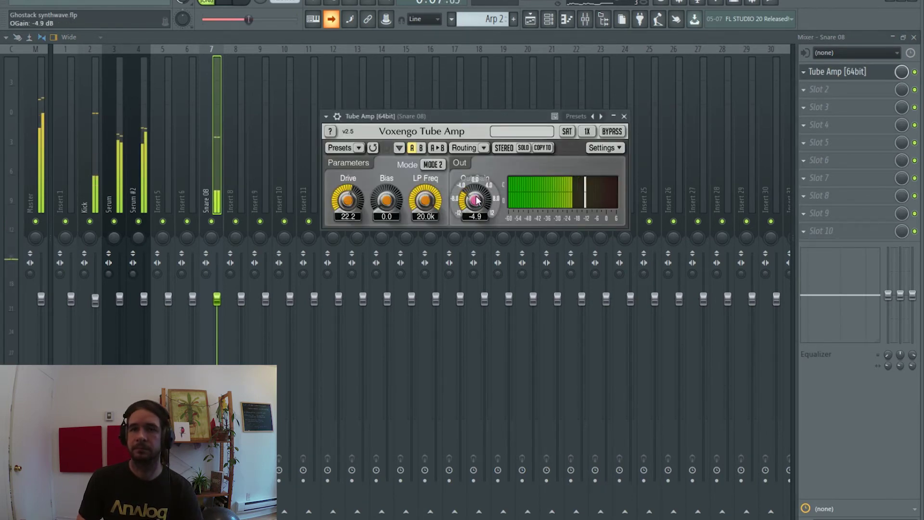
click(624, 116)
key(space)
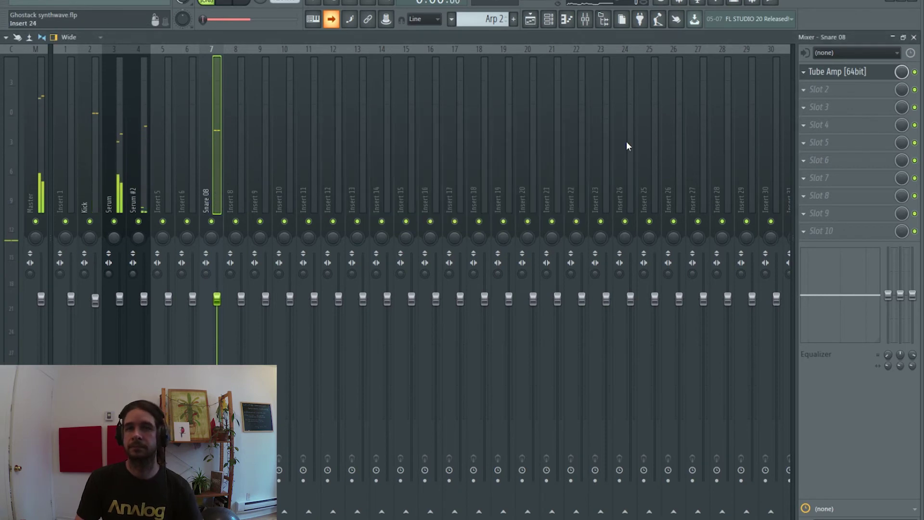
Load TubeSaturatorVintage into the second effect slot of the Snare 08 track and open its editor.
click(830, 100)
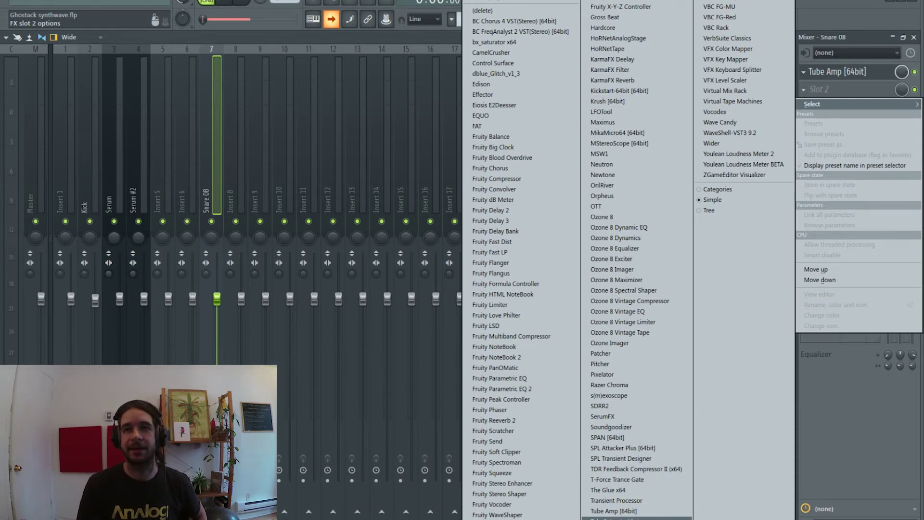
click(626, 518)
click(221, 89)
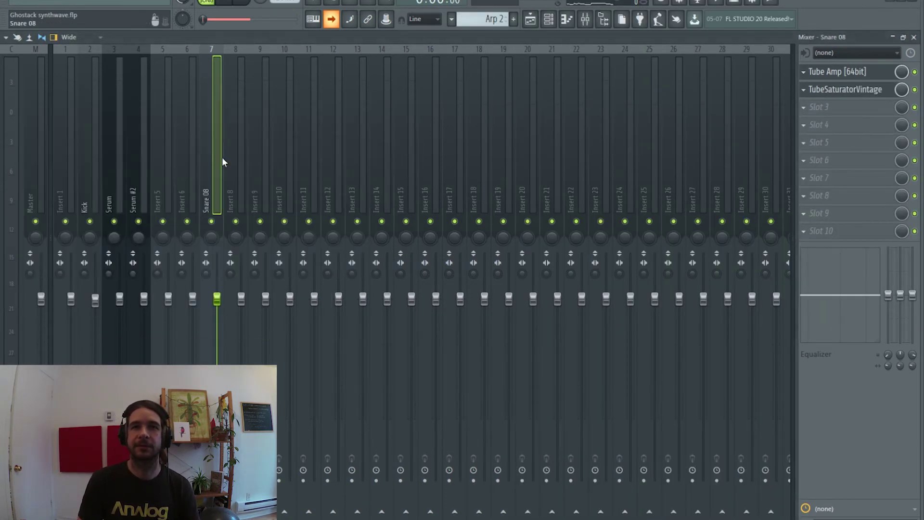
click(845, 89)
Set the snare's Tube Saturator Drive to 6.8 and lower its Output slightly below 0 during soloed playback.
mouse_move(220, 167)
mouse_down()
mouse_move(224, 176)
mouse_move(219, 167)
mouse_up()
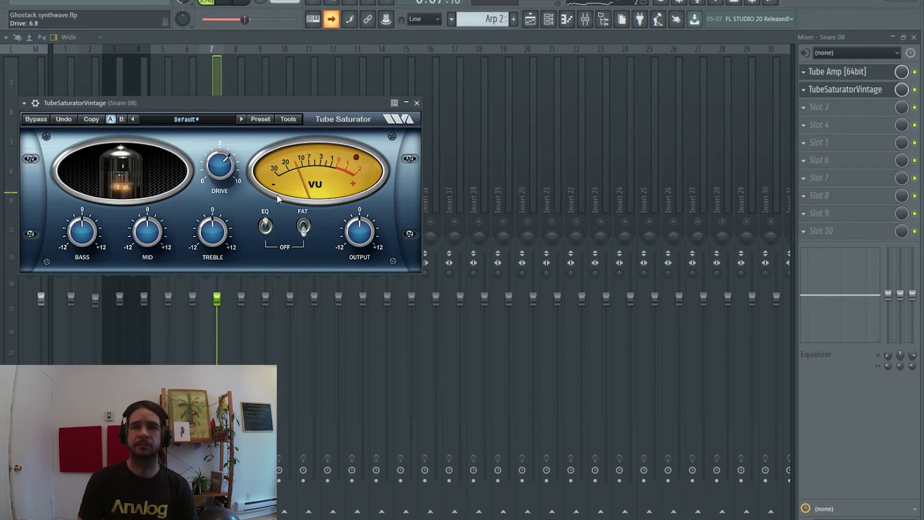
click(224, 3)
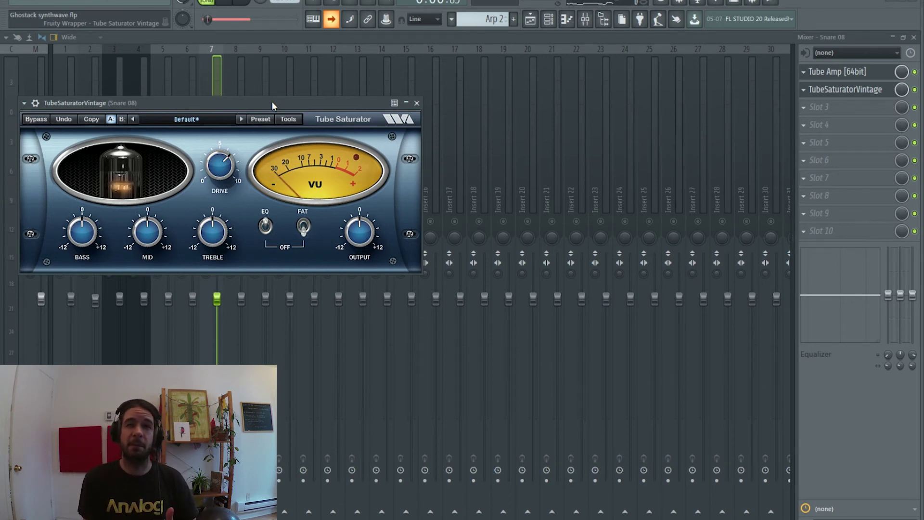
mouse_move(360, 235)
mouse_down()
mouse_move(355, 242)
mouse_move(360, 228)
mouse_up()
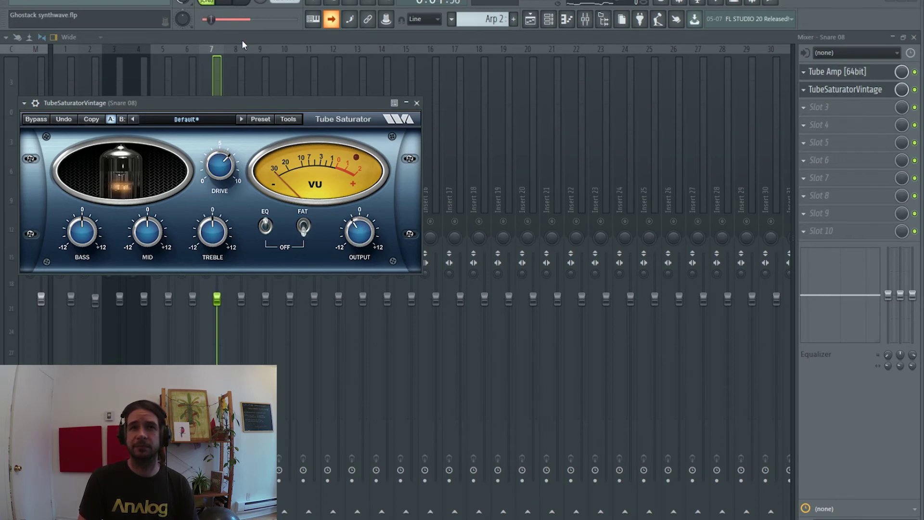
drag(297, 102, 668, 113)
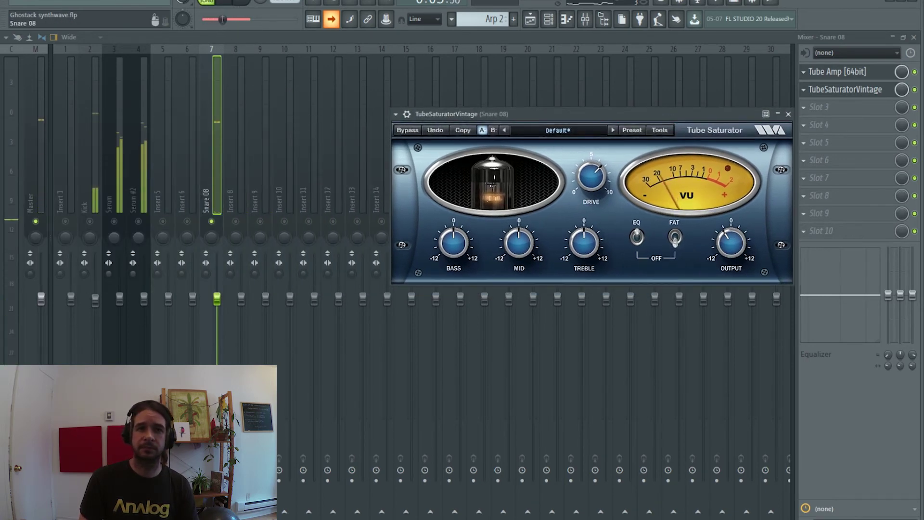
Compare the snare with all of its track's effect slots switched off and on.
key(space)
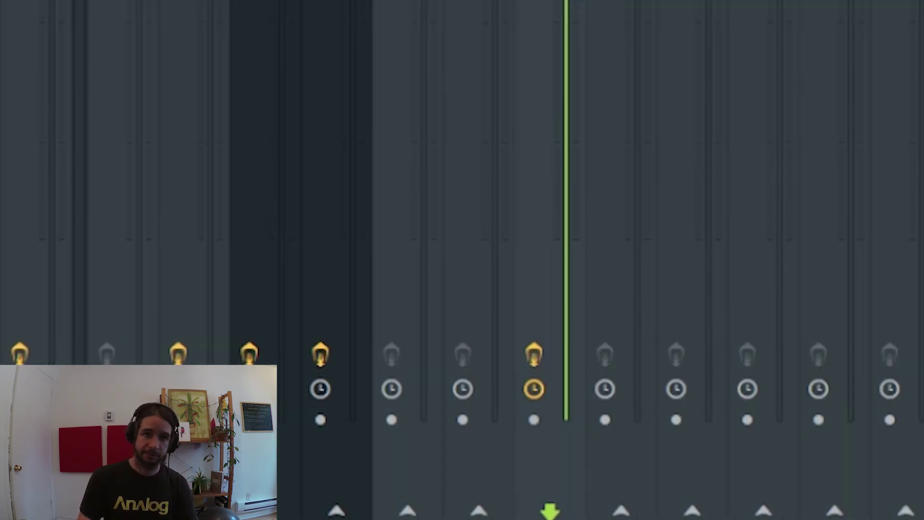
click(534, 355)
click(534, 355)
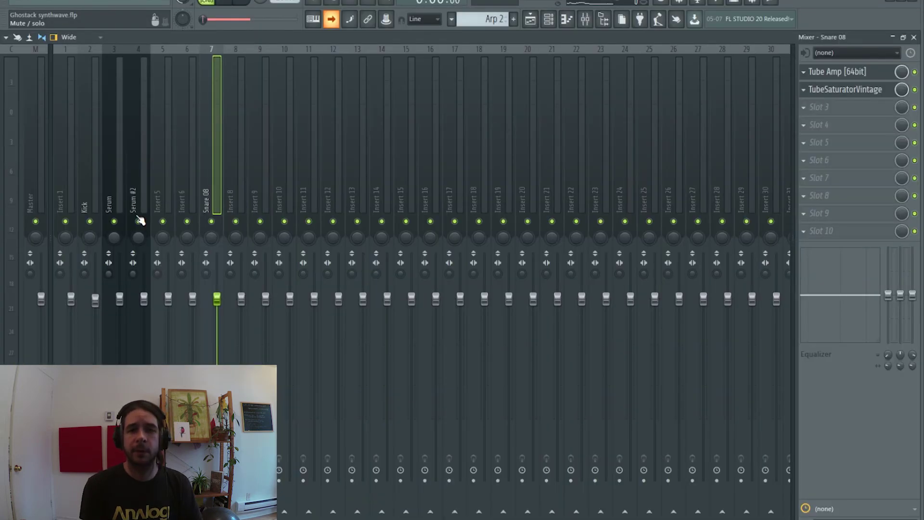
Solo mixer track 3, name it Arp, and listen to it during playback.
right_click(115, 222)
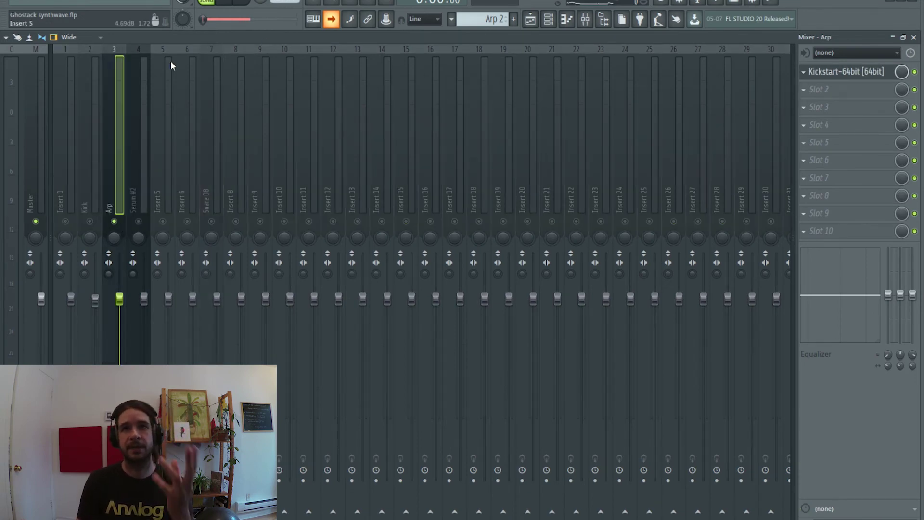
click(236, 1)
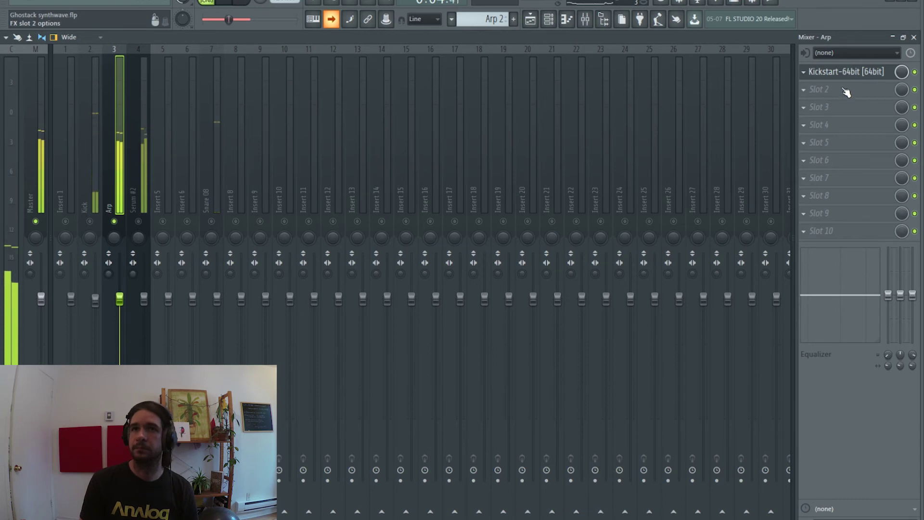
key(space)
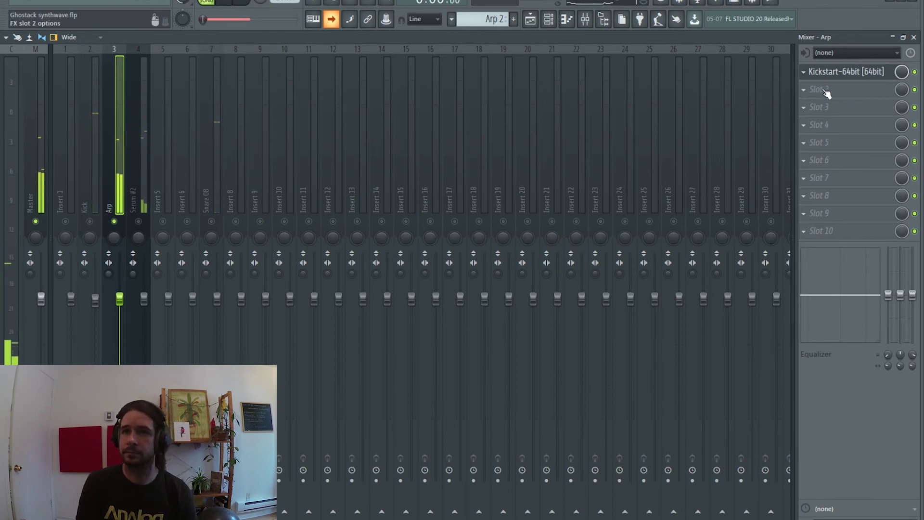
Load Tube Amp into the Arp track's second effect slot and raise its Drive to 19.8 during playback.
click(827, 90)
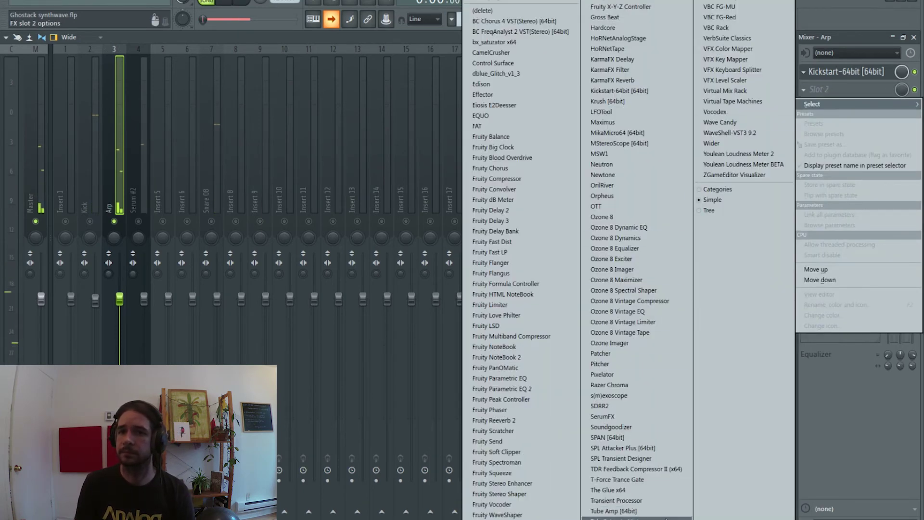
click(613, 511)
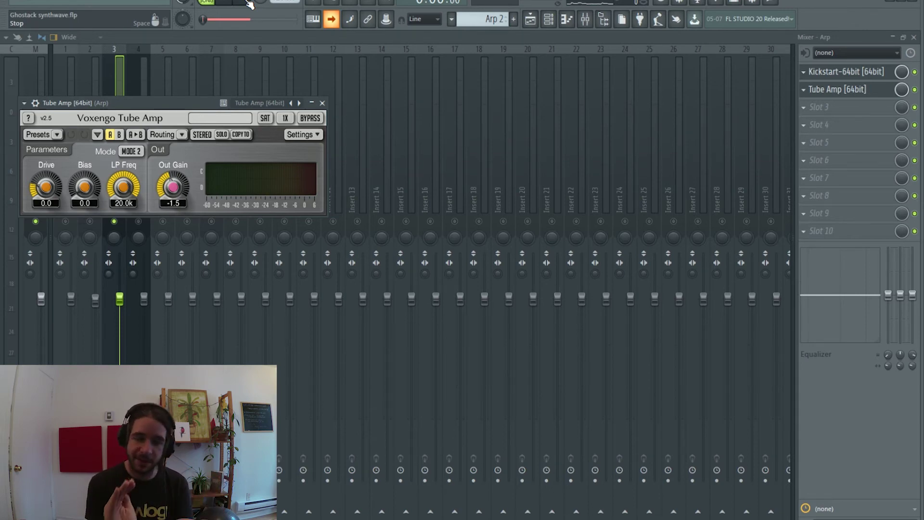
key(space)
drag(46, 187, 45, 162)
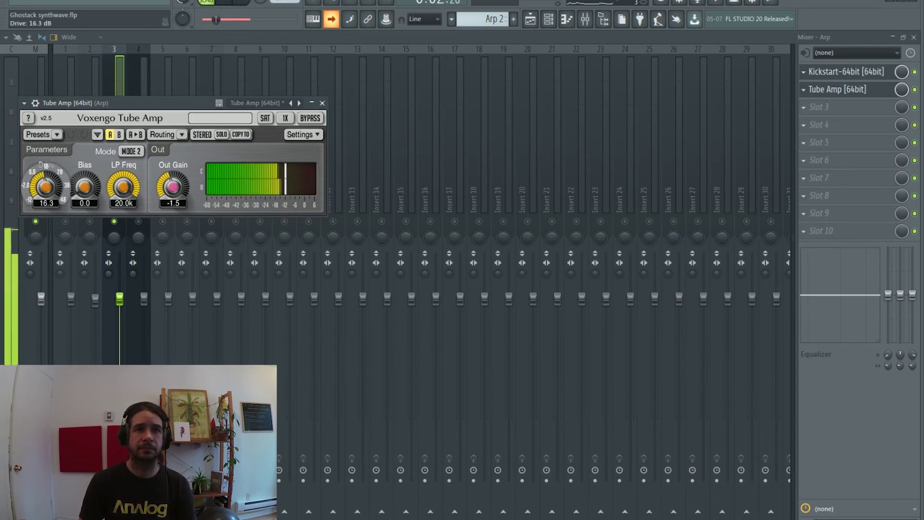
drag(46, 161, 46, 161)
click(233, 3)
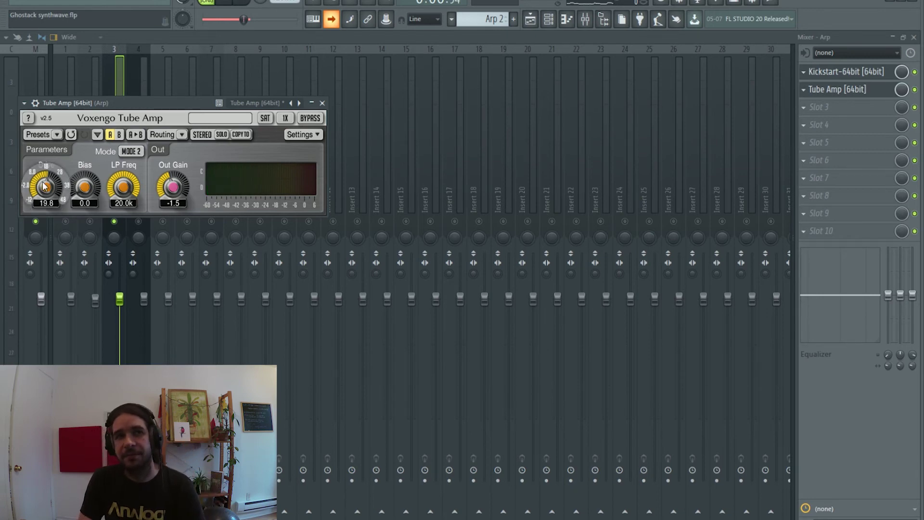
Set the Arp's Tube Amp Drive to 9.8 and Out Gain to -2.6, and compare the sound with the effect bypassed.
click(225, 4)
drag(43, 185, 40, 187)
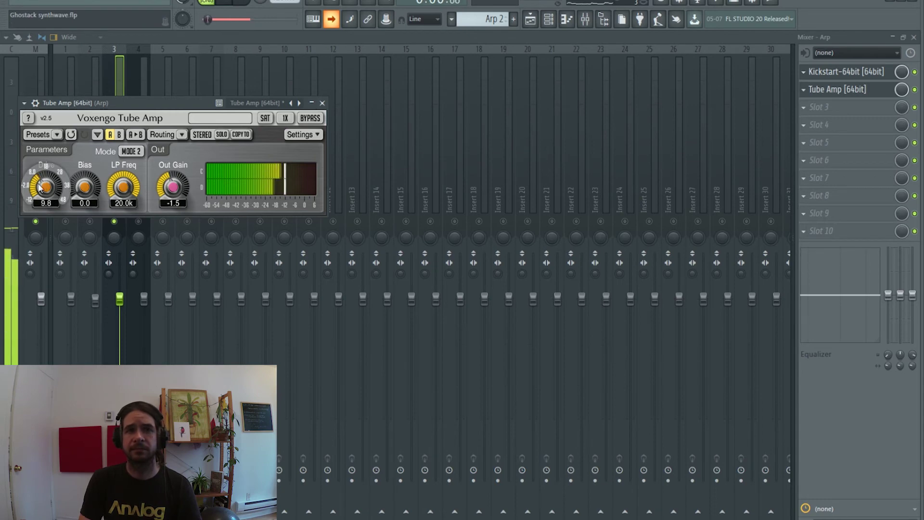
drag(173, 187, 172, 190)
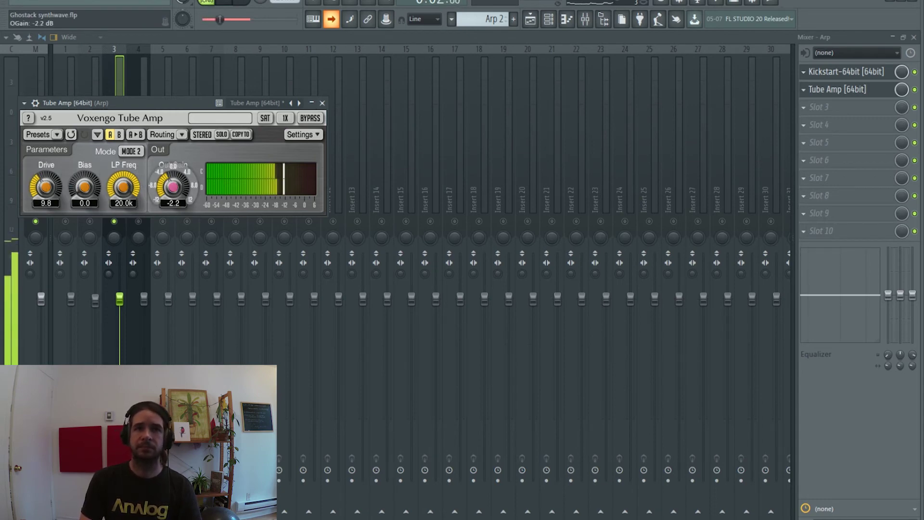
click(308, 120)
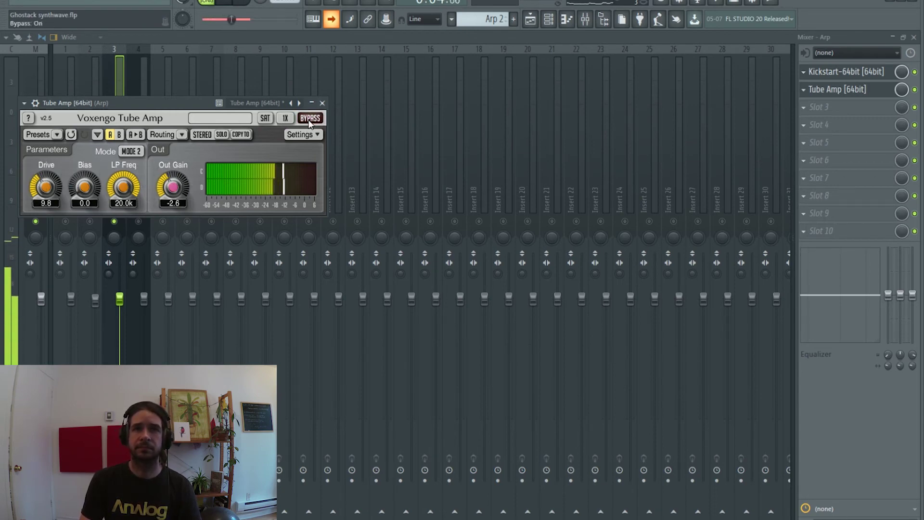
click(308, 120)
click(242, 5)
Raise the Arp's Tube Amp Drive to 14.6 and compare the result with the bypassed signal during playback.
drag(46, 187, 56, 181)
key(space)
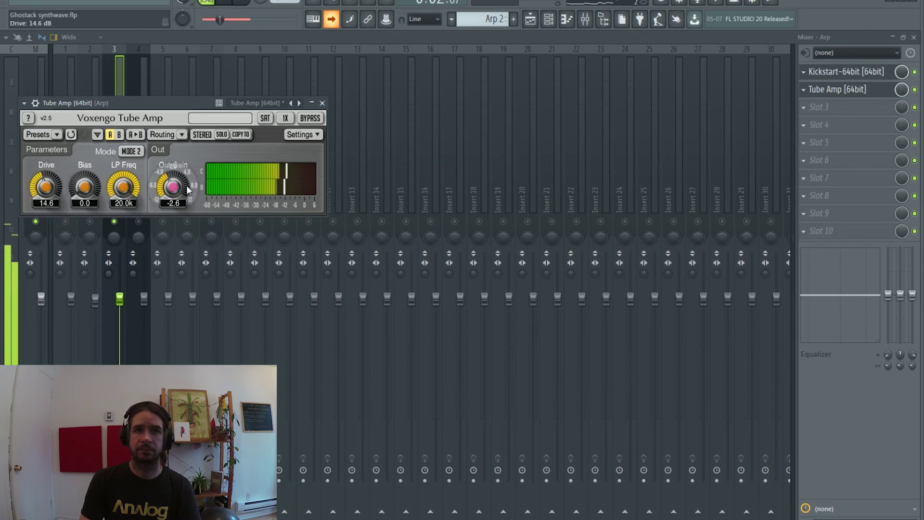
click(311, 119)
click(311, 119)
key(space)
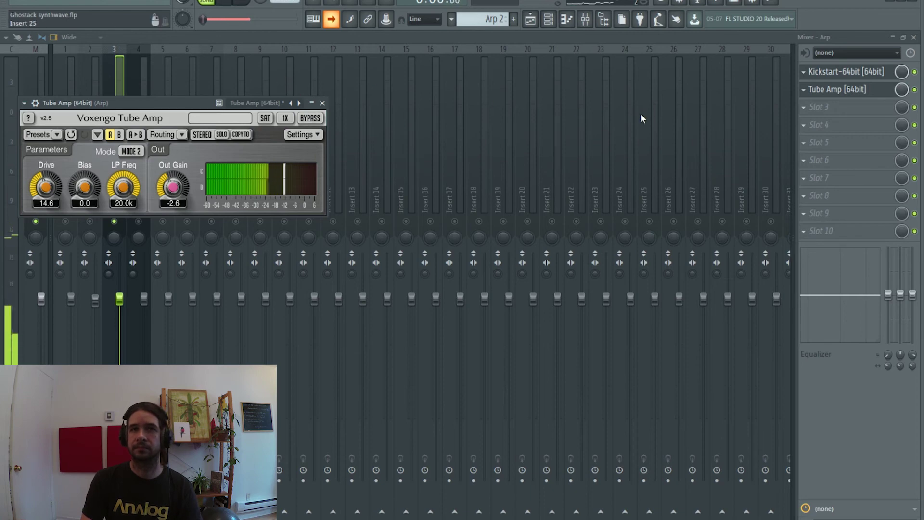
Load TubeSaturatorVintage into the Arp track's third effect slot and turn its Drive down to 0.0.
click(821, 107)
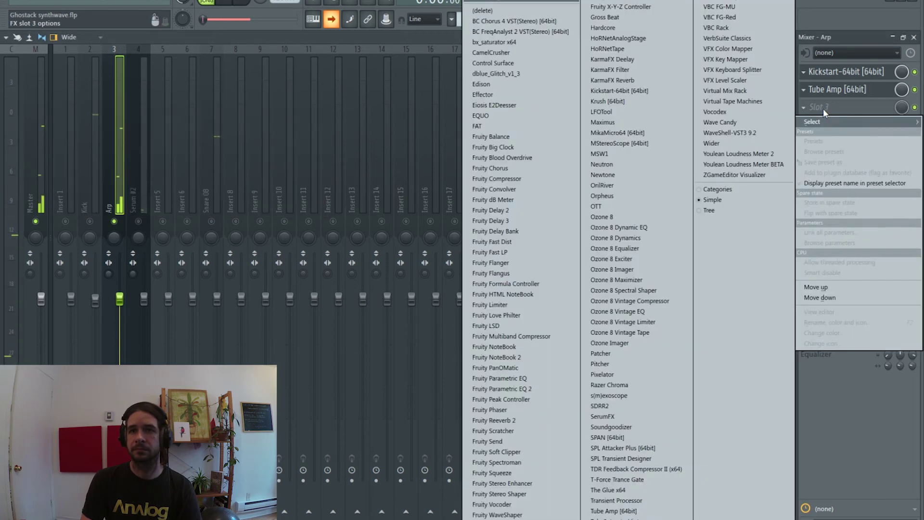
click(610, 518)
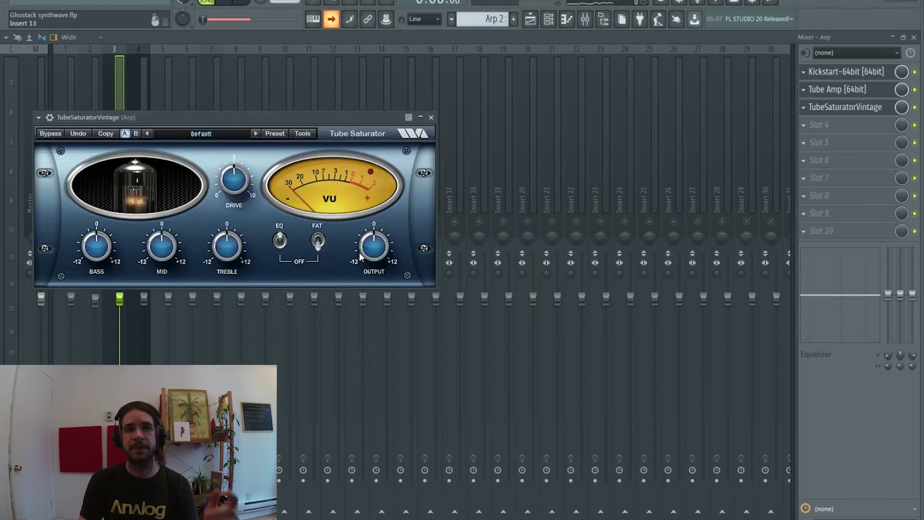
drag(234, 179, 234, 192)
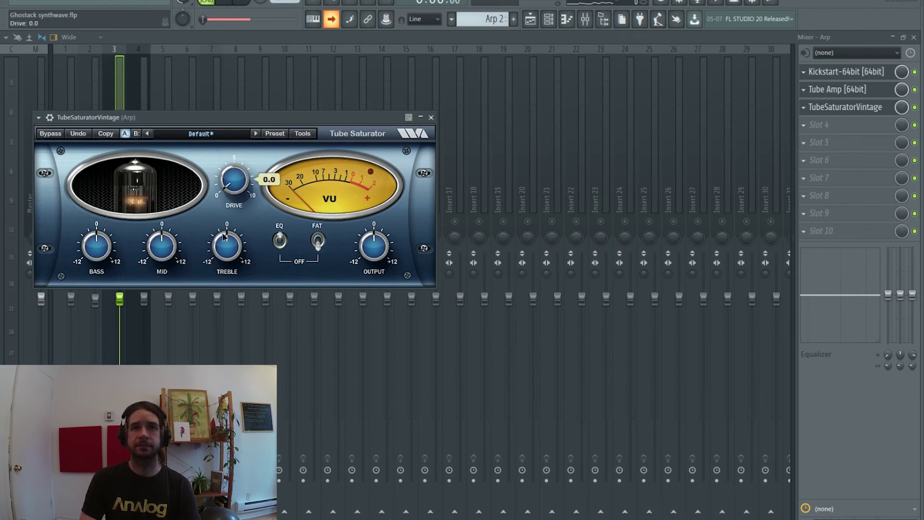
Use the Subtle Tube Warmth preset in the Arp's Tube Saturator and fine-tune its Drive and Output during playback.
drag(231, 179, 236, 133)
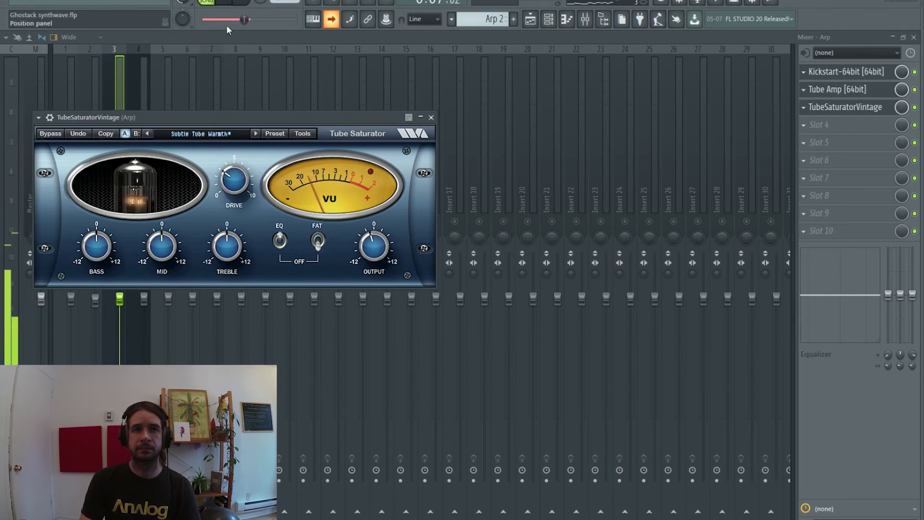
drag(271, 117, 515, 119)
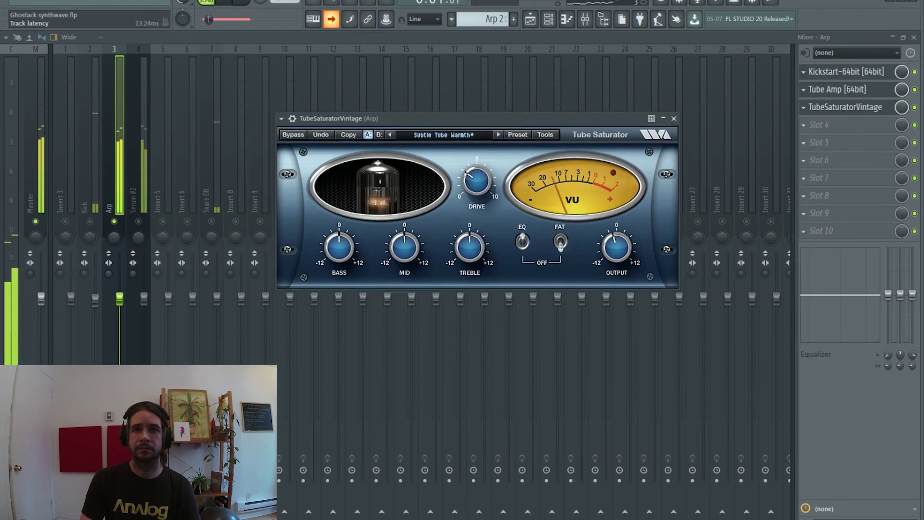
drag(610, 237, 610, 235)
drag(478, 185, 479, 189)
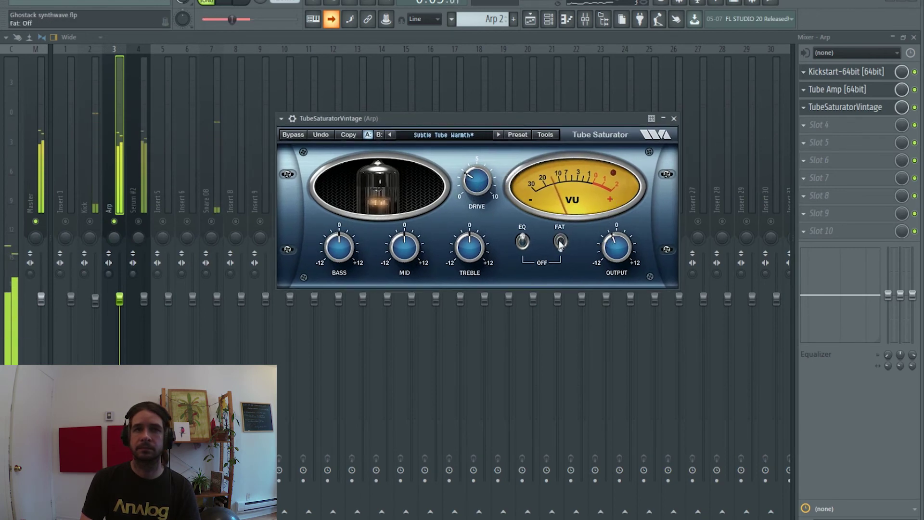
click(243, 2)
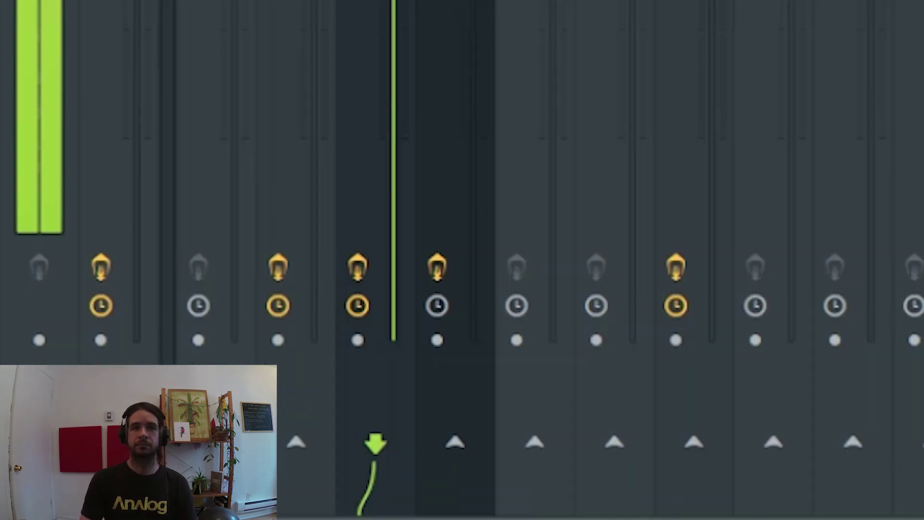
Compare the arp with all of its track's effect slots switched off and on.
click(360, 273)
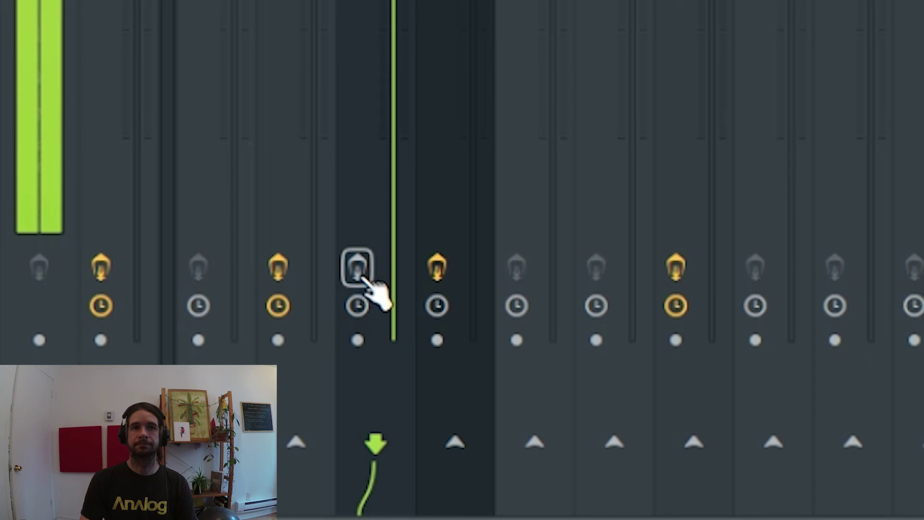
click(362, 279)
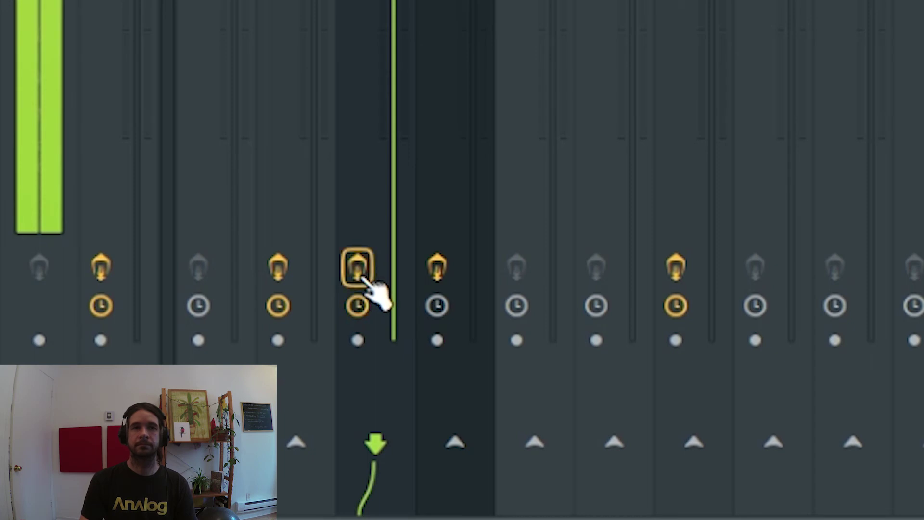
click(362, 279)
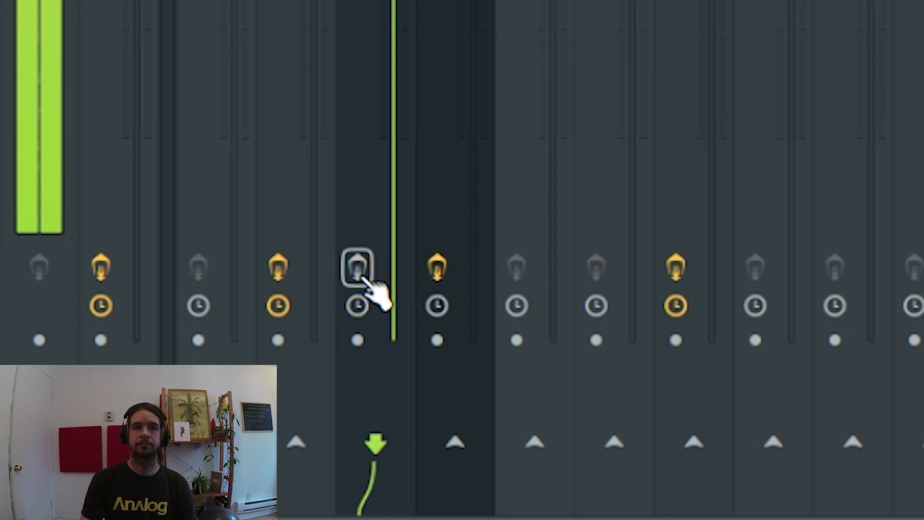
click(362, 278)
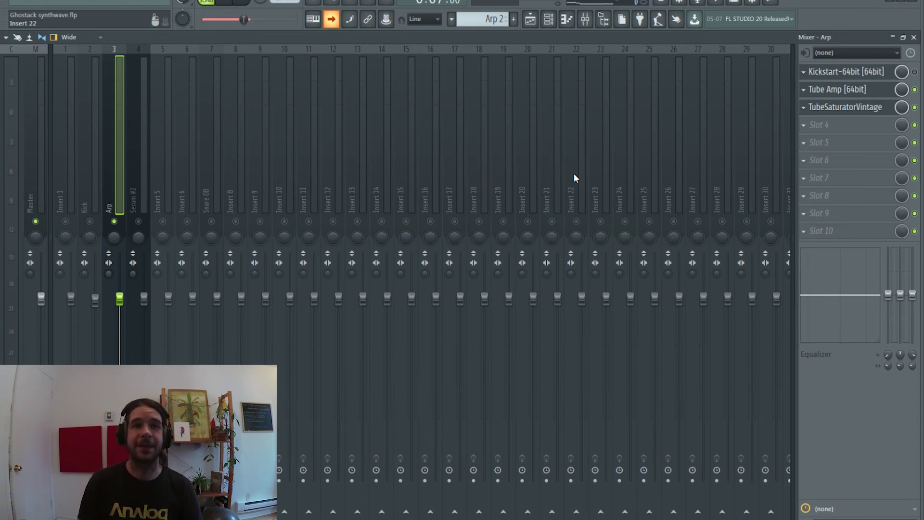
Solo and listen to the Serum #2 mixer track, and load Tube Amp into its second effect slot.
key(Right)
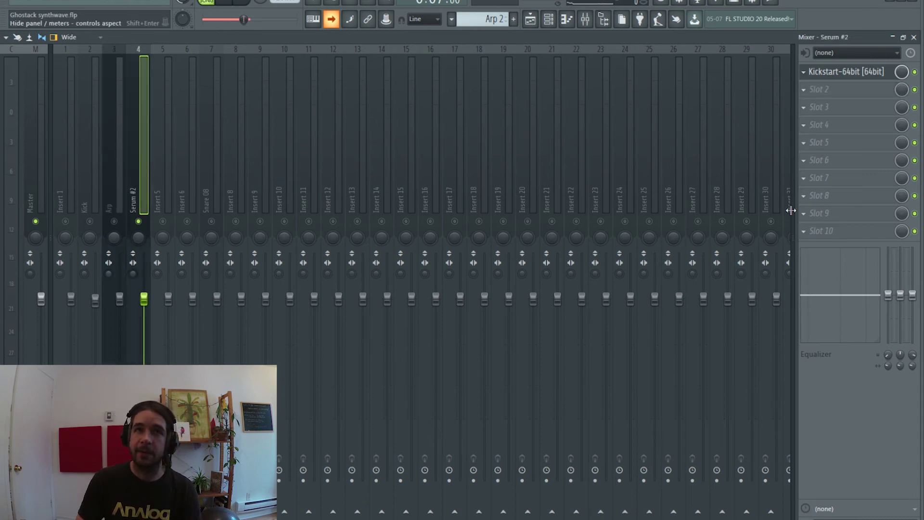
key(space)
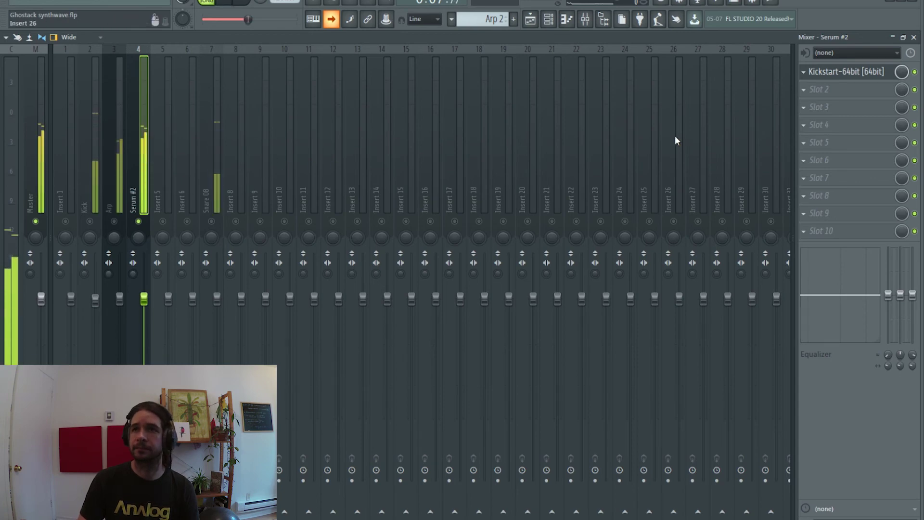
click(241, 3)
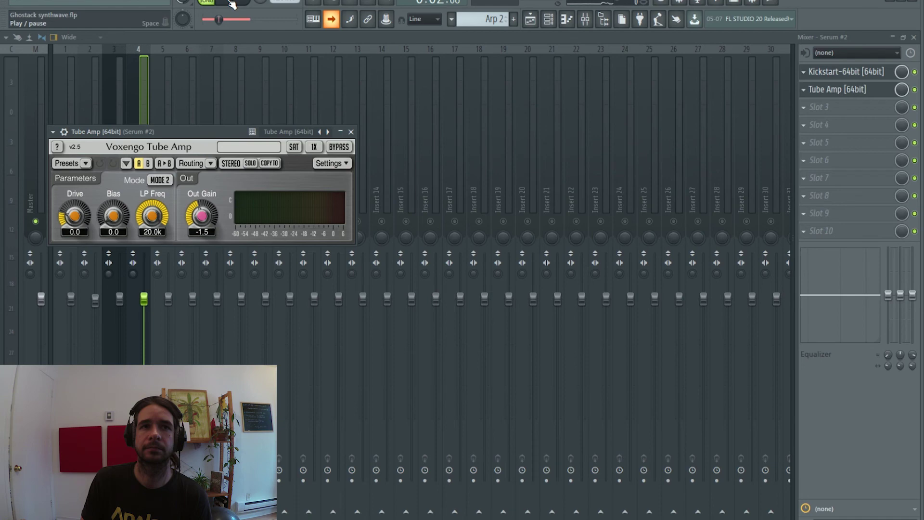
Set Serum #2's Tube Amp Drive to 17.8 and Out Gain to -5.2 during playback, and compare with the effect bypassed.
click(231, 4)
drag(75, 216, 75, 166)
drag(74, 216, 80, 223)
drag(202, 216, 202, 226)
click(327, 148)
click(326, 149)
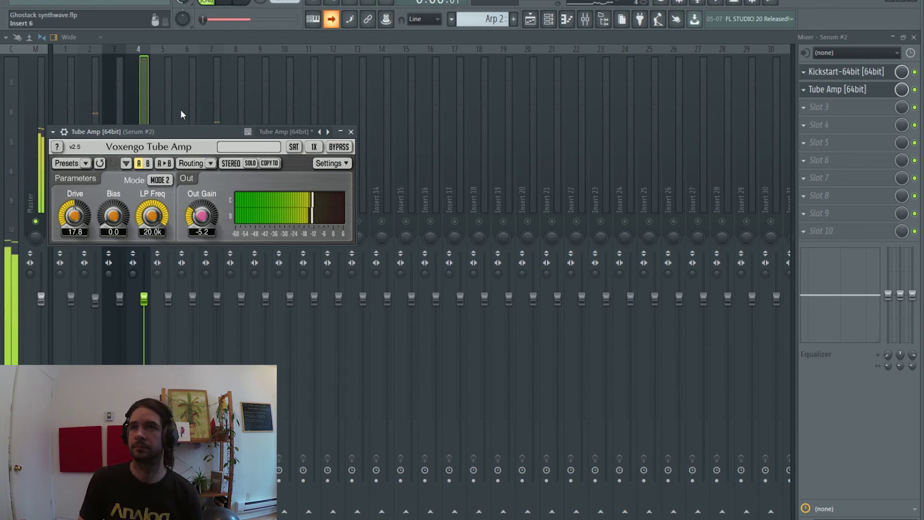
Load TubeSaturatorVintage into Serum #2's third effect slot, with Drive at 7.5 and Output at -3.4 dB, and close its editor.
click(814, 112)
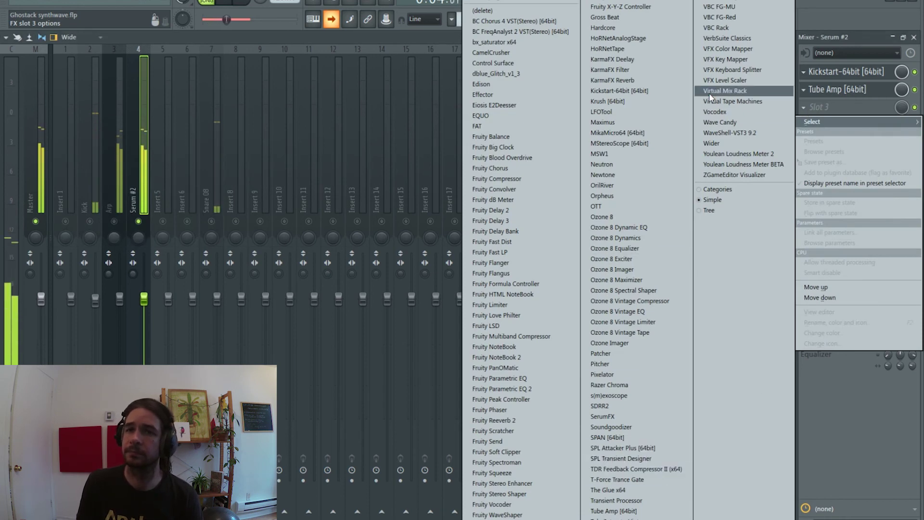
click(626, 518)
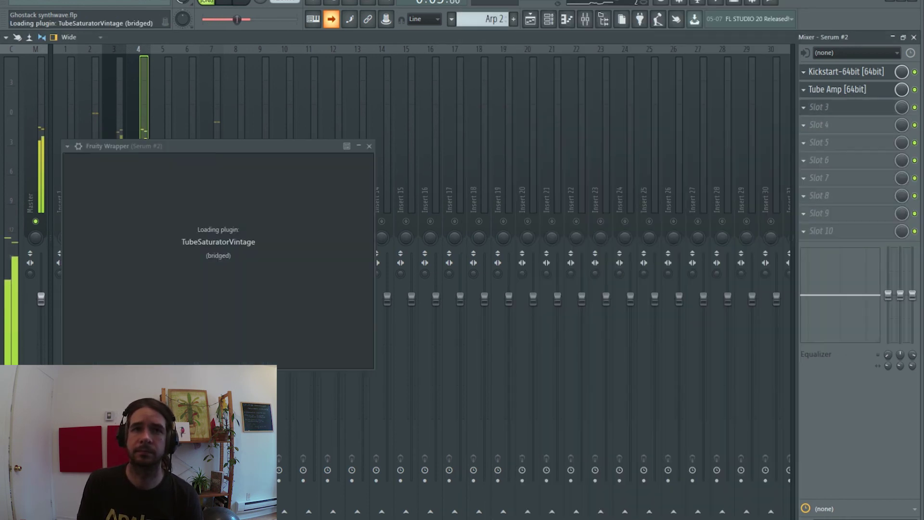
drag(267, 185, 266, 175)
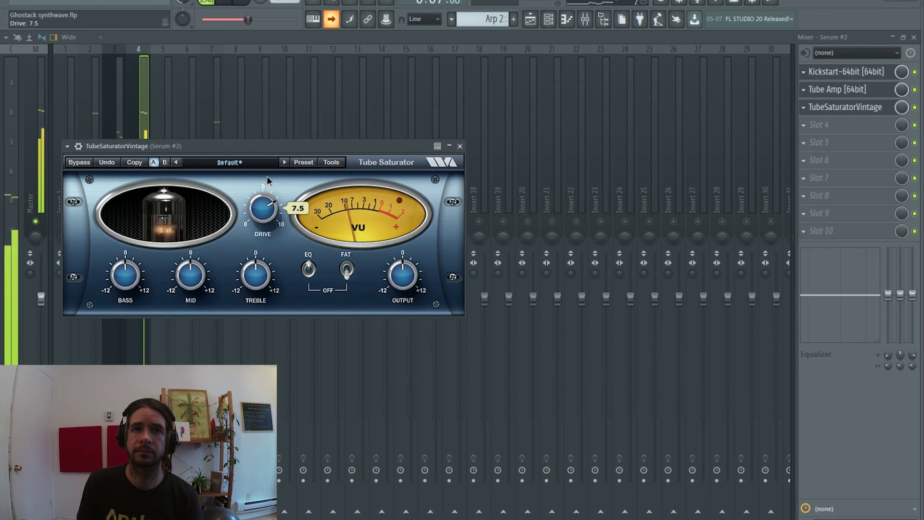
drag(398, 262, 398, 275)
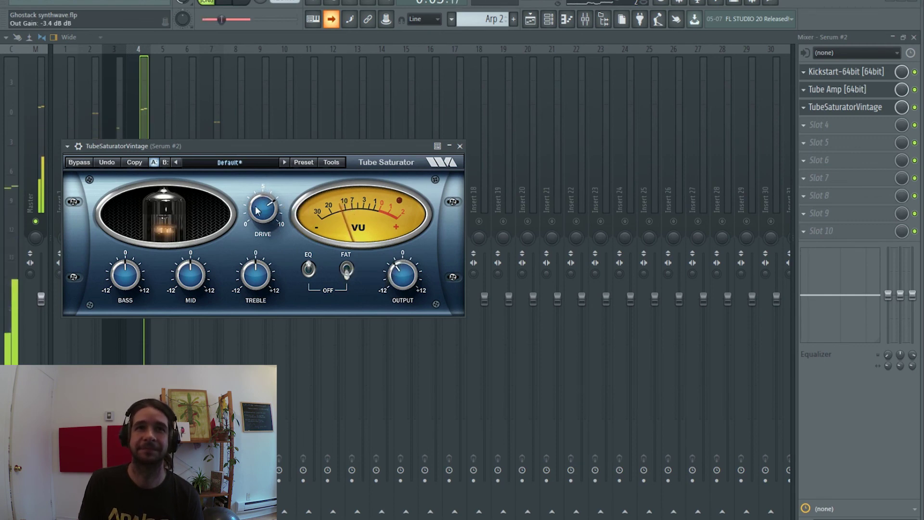
click(146, 117)
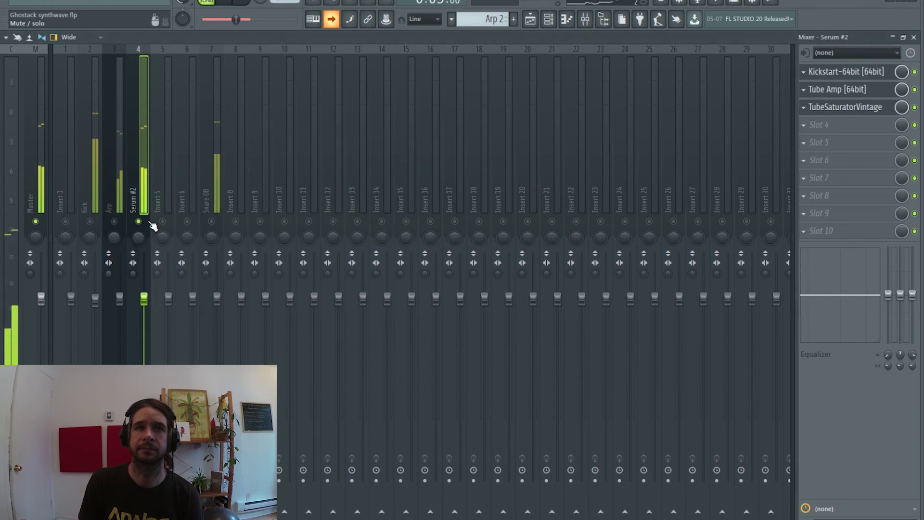
Compare the Serum #2 sound with all of its track's effect slots switched off and on.
key(space)
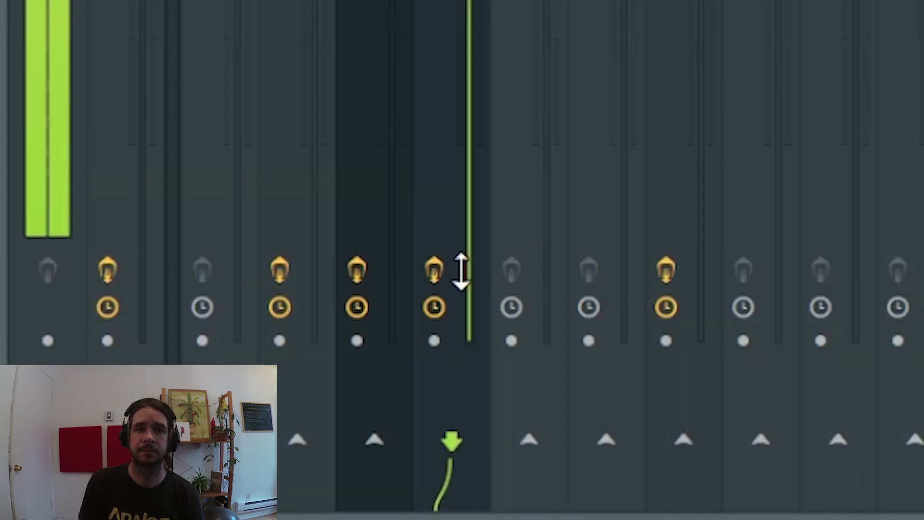
click(447, 260)
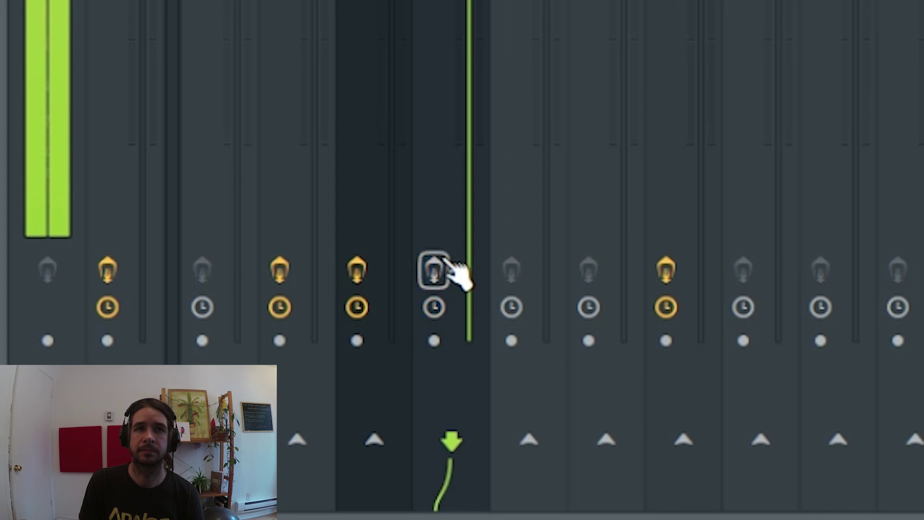
click(447, 262)
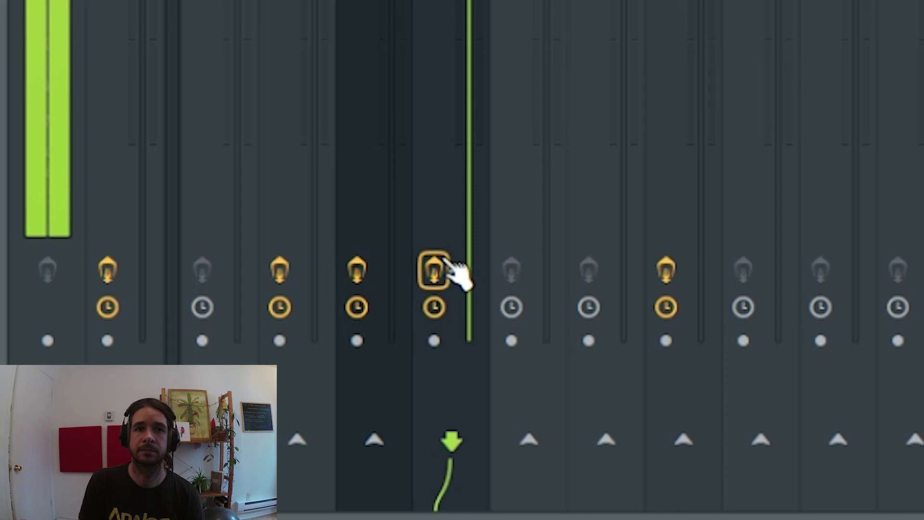
click(452, 267)
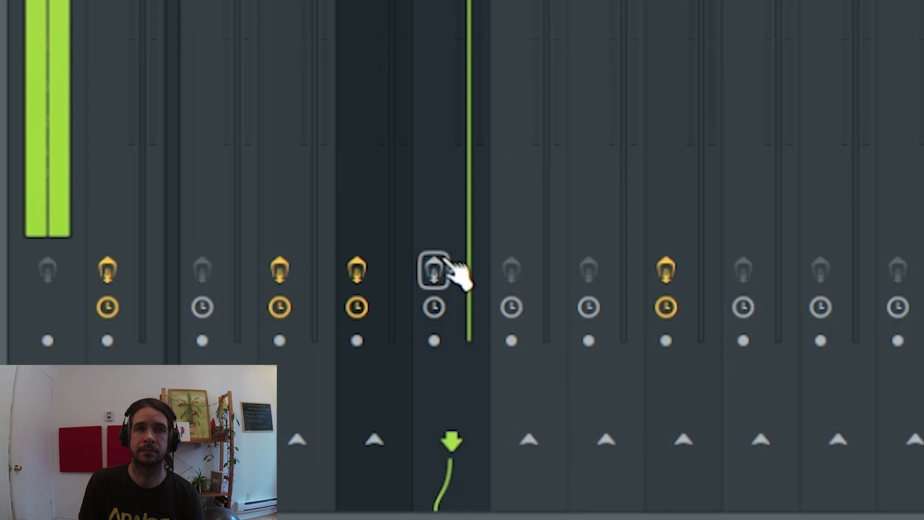
click(452, 270)
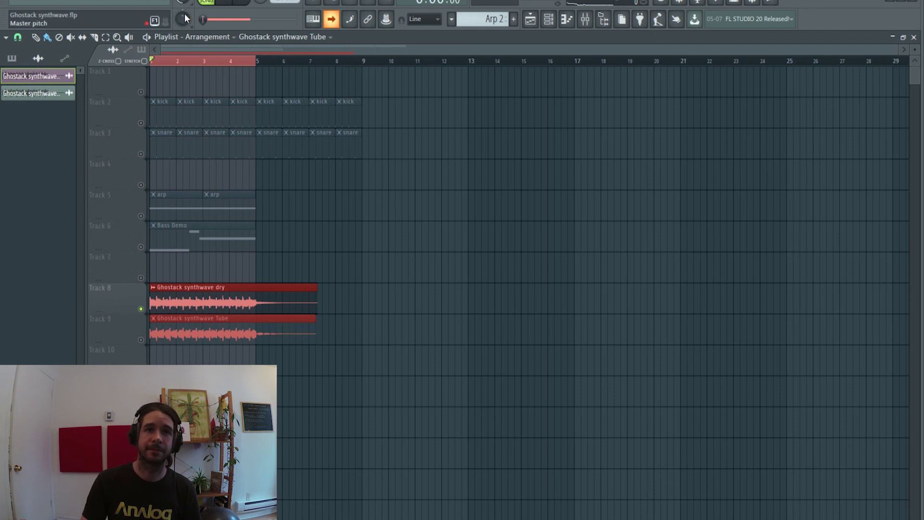
Play the loop and compare the dry and Tube renders by alternately soloing playlist tracks 8 and 9.
click(225, 4)
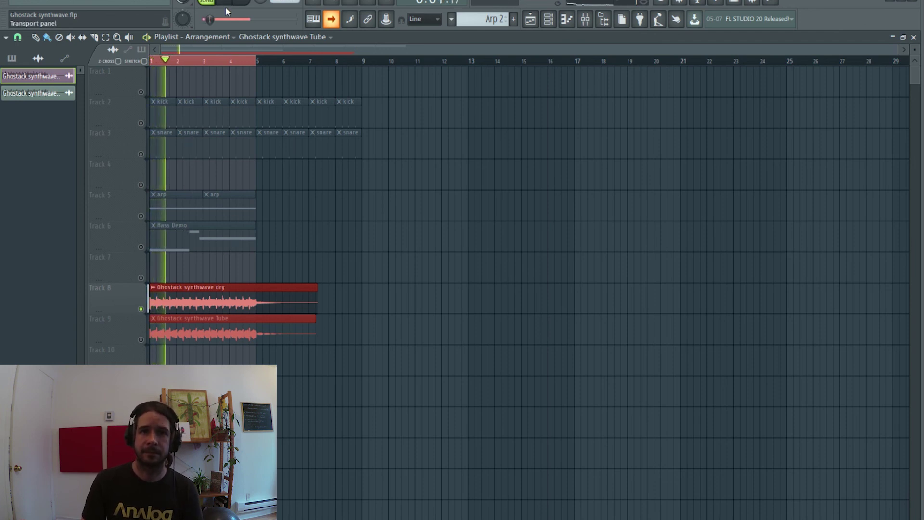
right_click(141, 340)
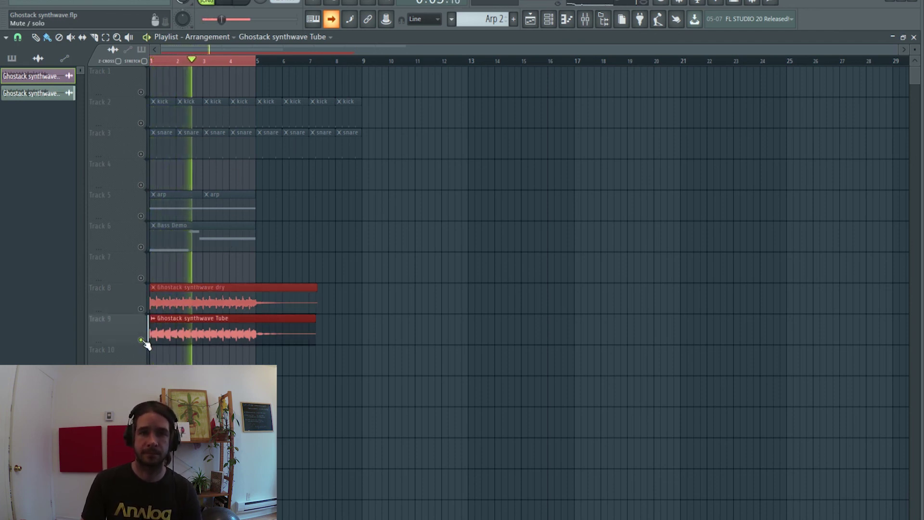
right_click(141, 308)
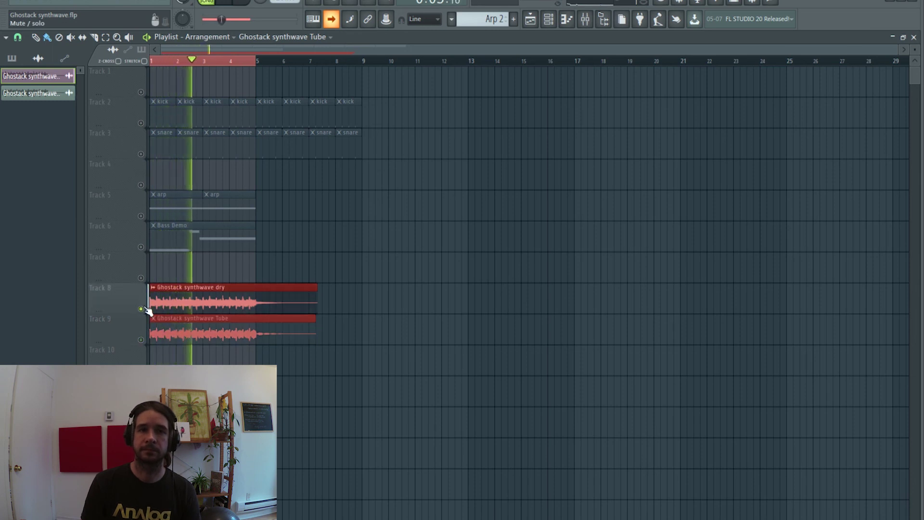
right_click(146, 339)
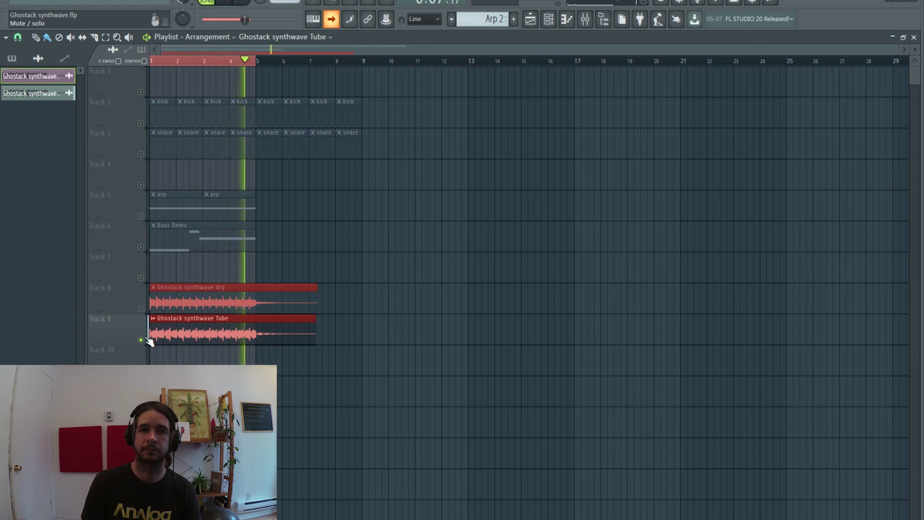
right_click(144, 311)
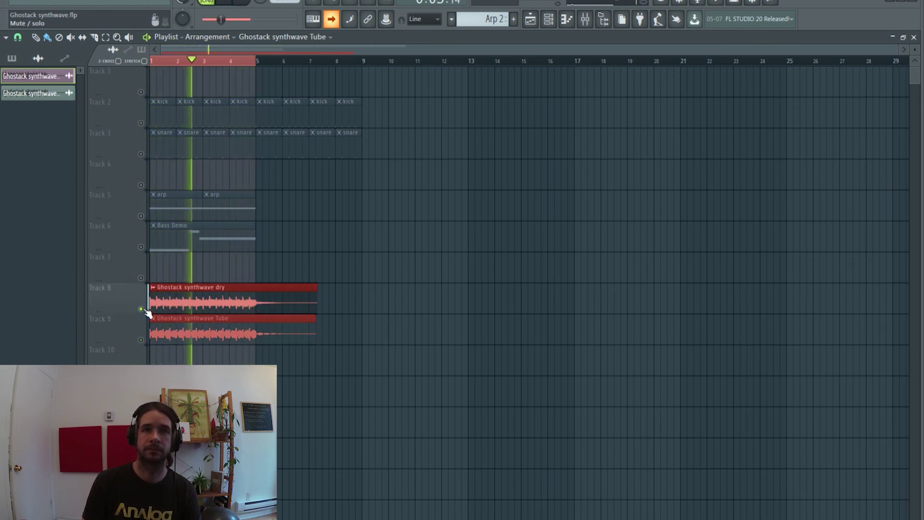
key(space)
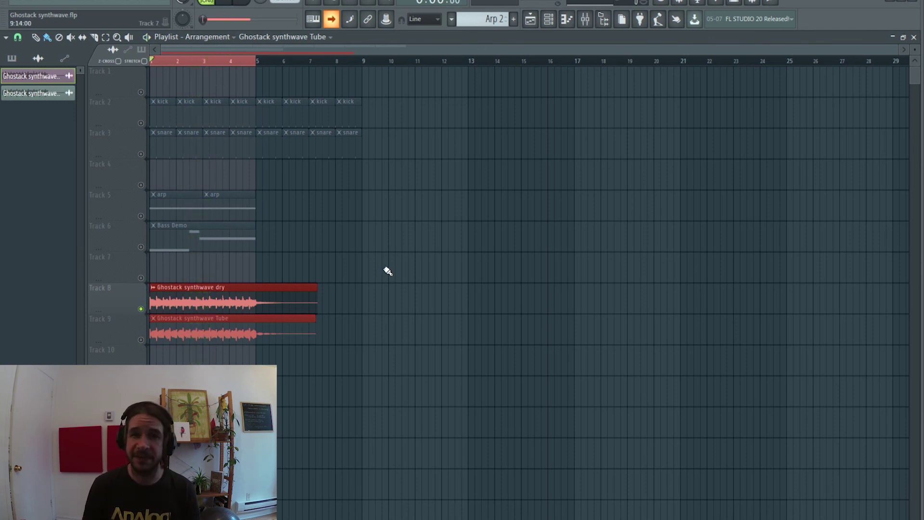